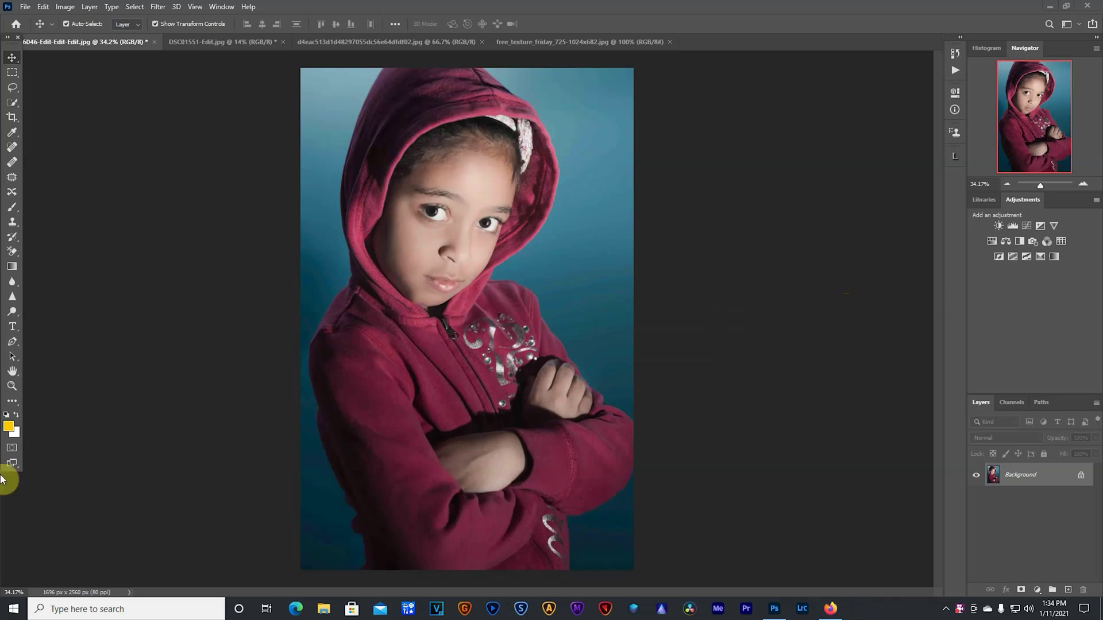
# Step: Reset the foreground and background colours to their defaults and duplicate the girl portrait's Background layer
pyautogui.click(5, 414)
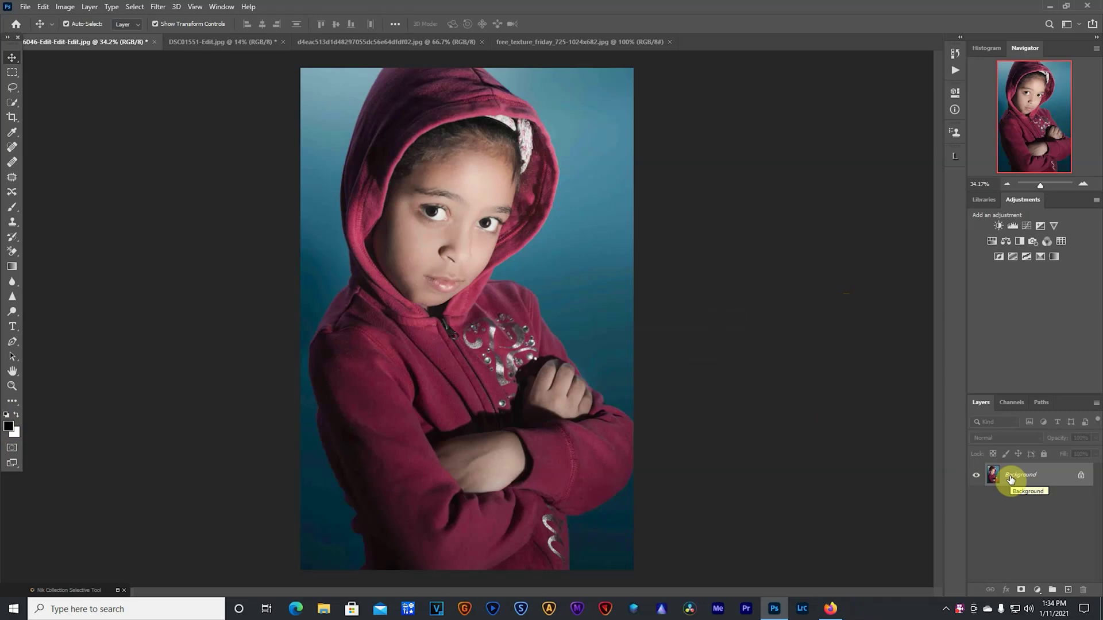
pyautogui.press('j')
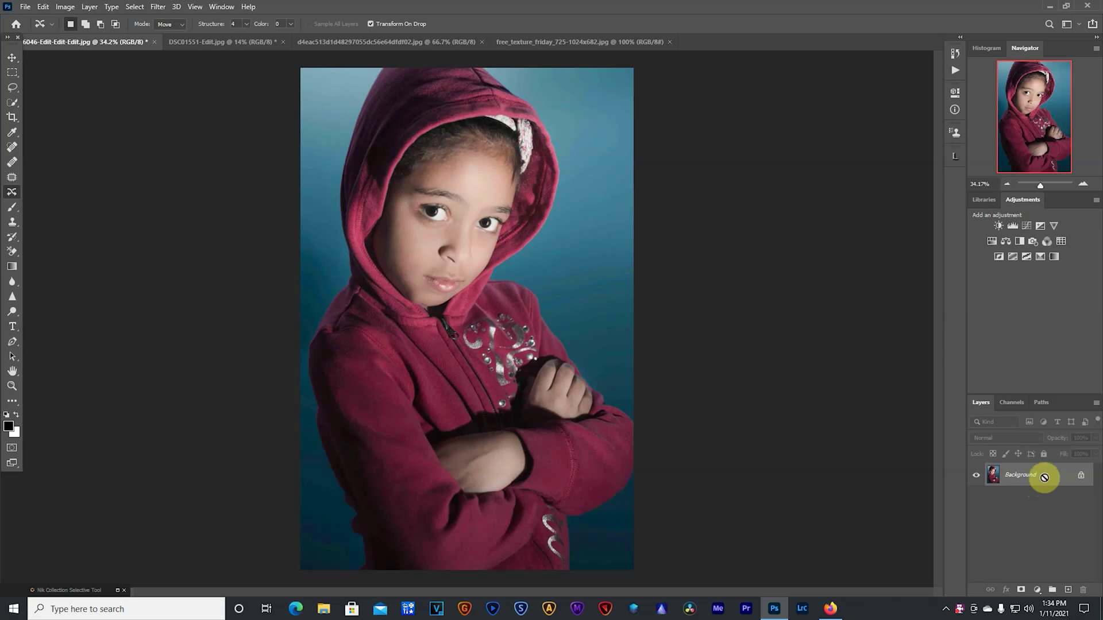
pyautogui.hotkey('ctrl', 'j')
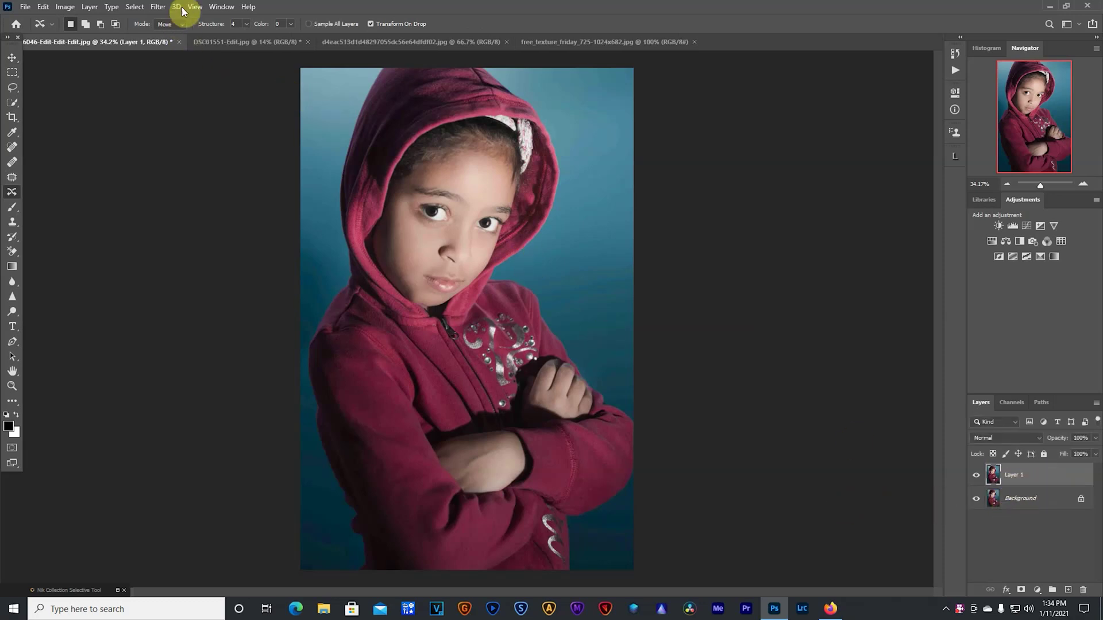
# Step: Apply the Remove Background quick action to the duplicated portrait layer and hide the original Background layer
pyautogui.click(156, 7)
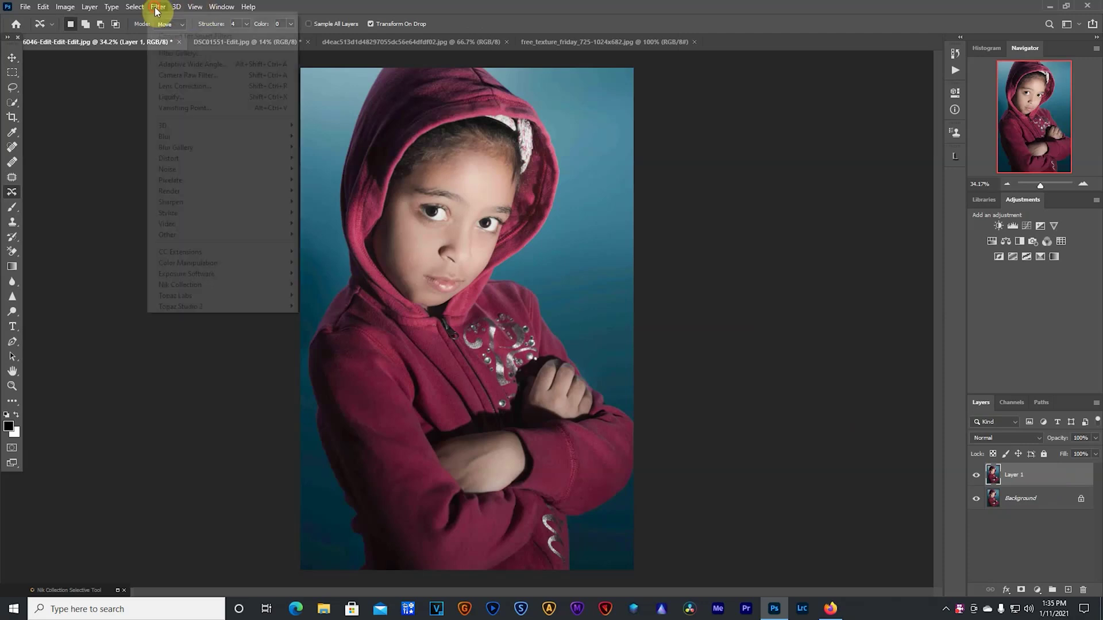
pyautogui.moveTo(223, 8)
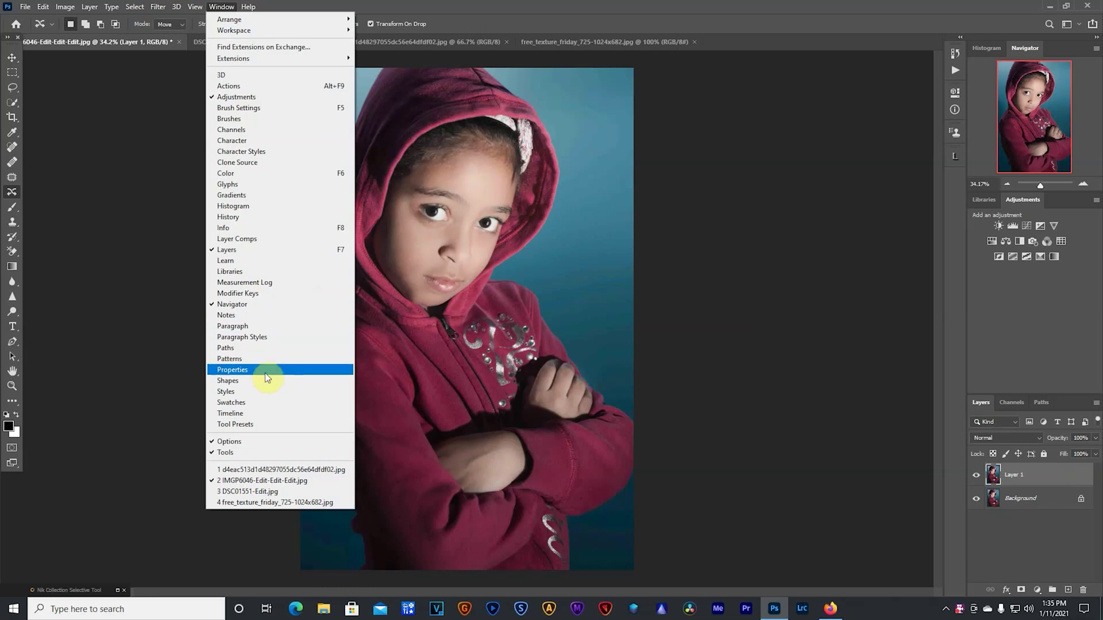
pyautogui.click(266, 376)
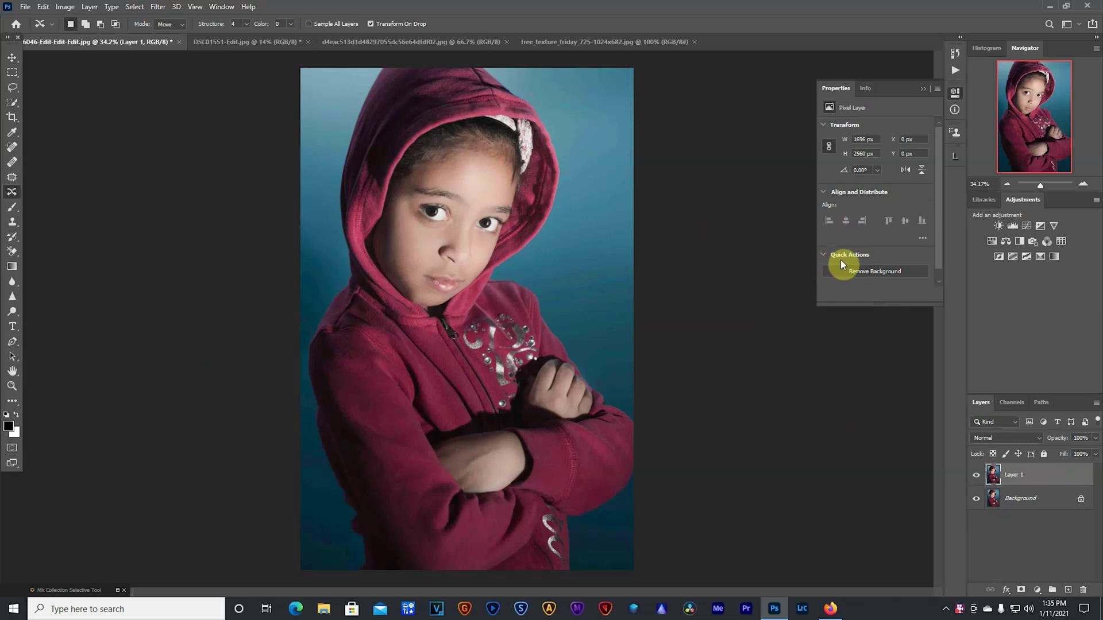
pyautogui.click(885, 273)
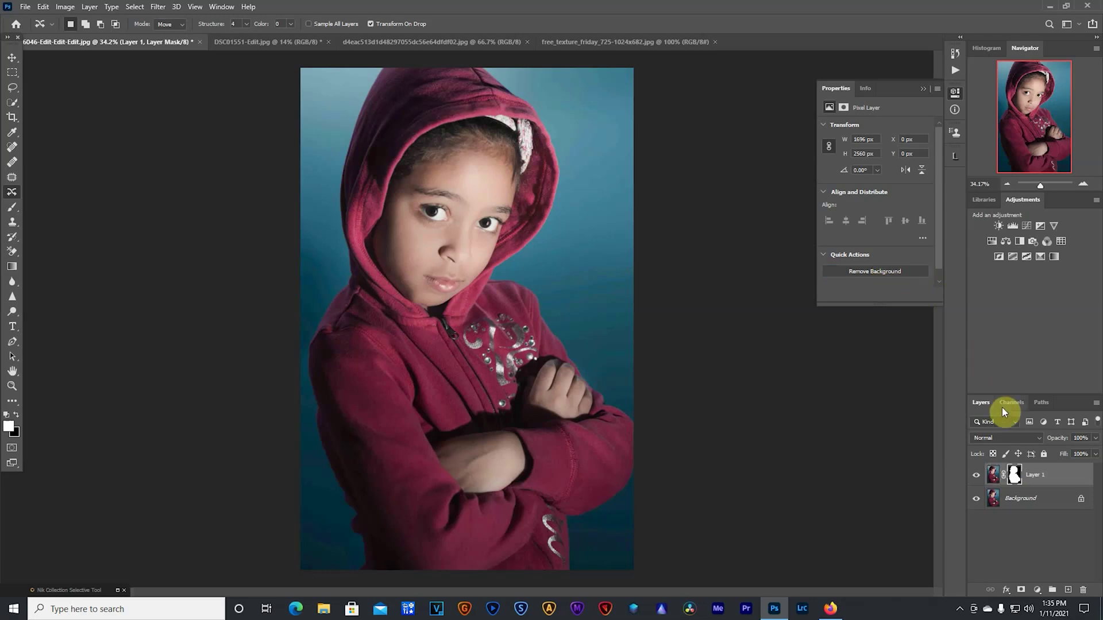
pyautogui.click(976, 498)
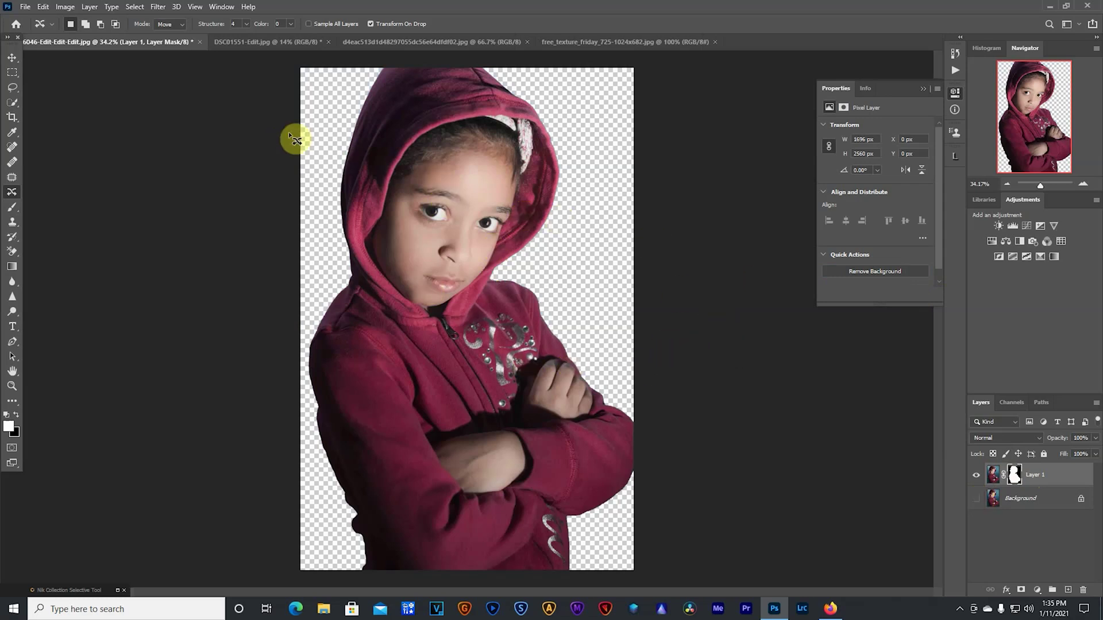
# Step: Bring the orange and teal streak image into the girl portrait document as a new layer with the Move tool
pyautogui.click(560, 42)
pyautogui.click(510, 43)
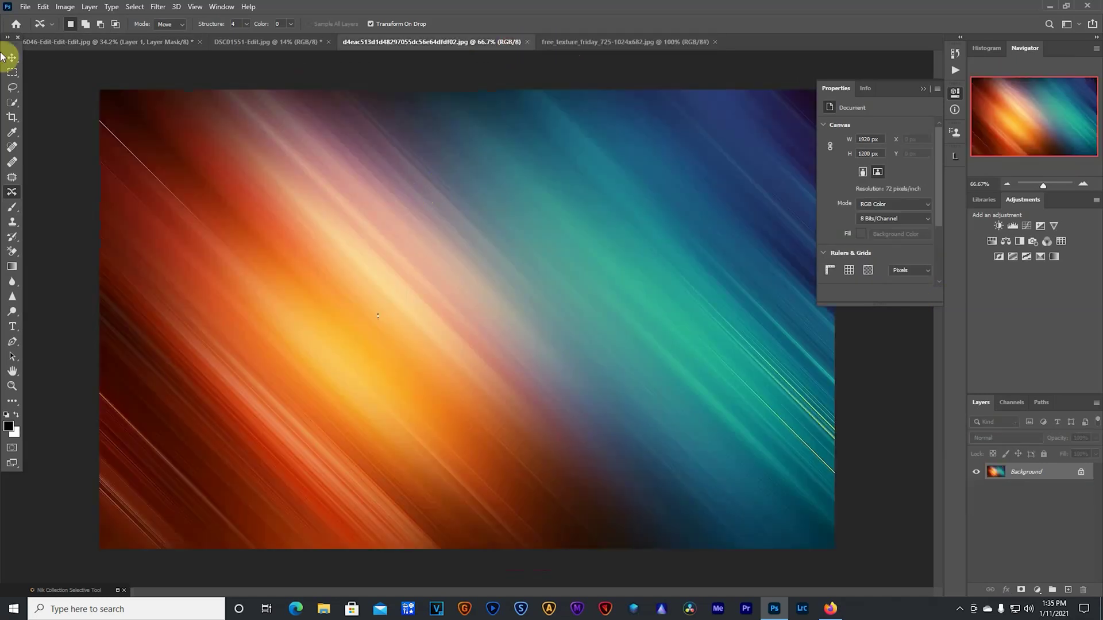
pyautogui.click(12, 58)
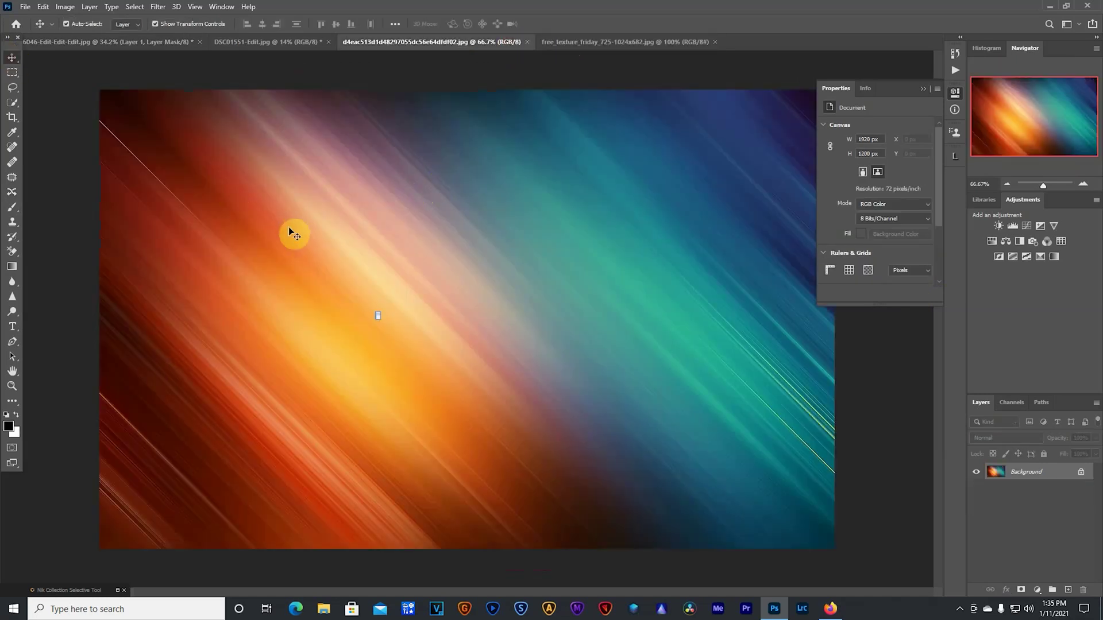
pyautogui.click(173, 42)
pyautogui.moveTo(365, 161); pyautogui.dragTo(351, 161)
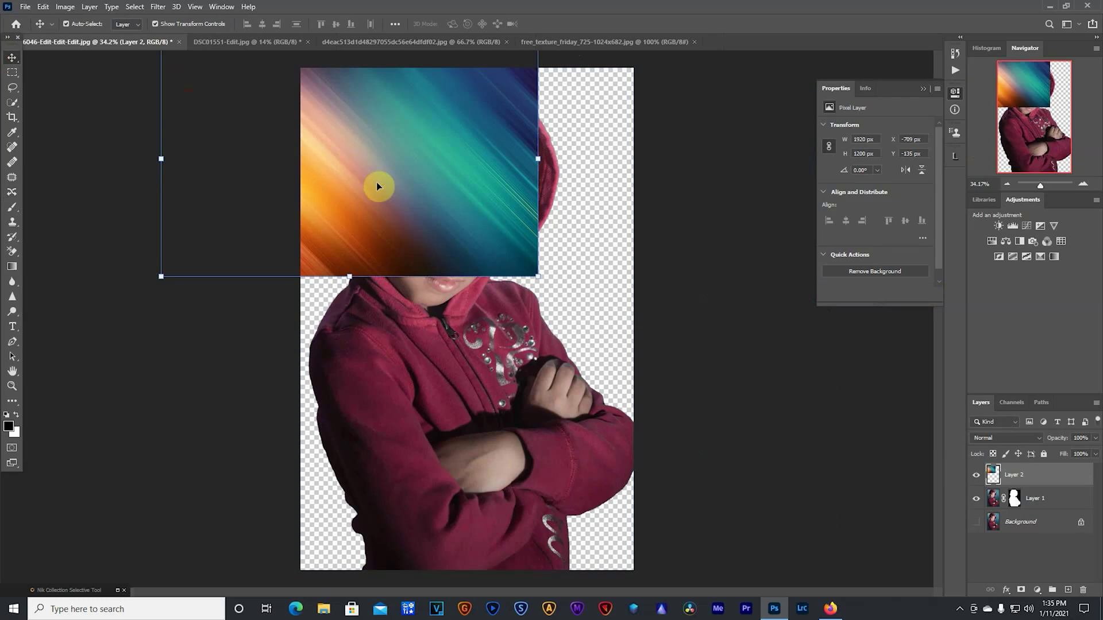
# Step: Rotate the streak layer by about 89° and scale it to about 197% so it covers the whole canvas
pyautogui.moveTo(546, 281); pyautogui.dragTo(227, 381)
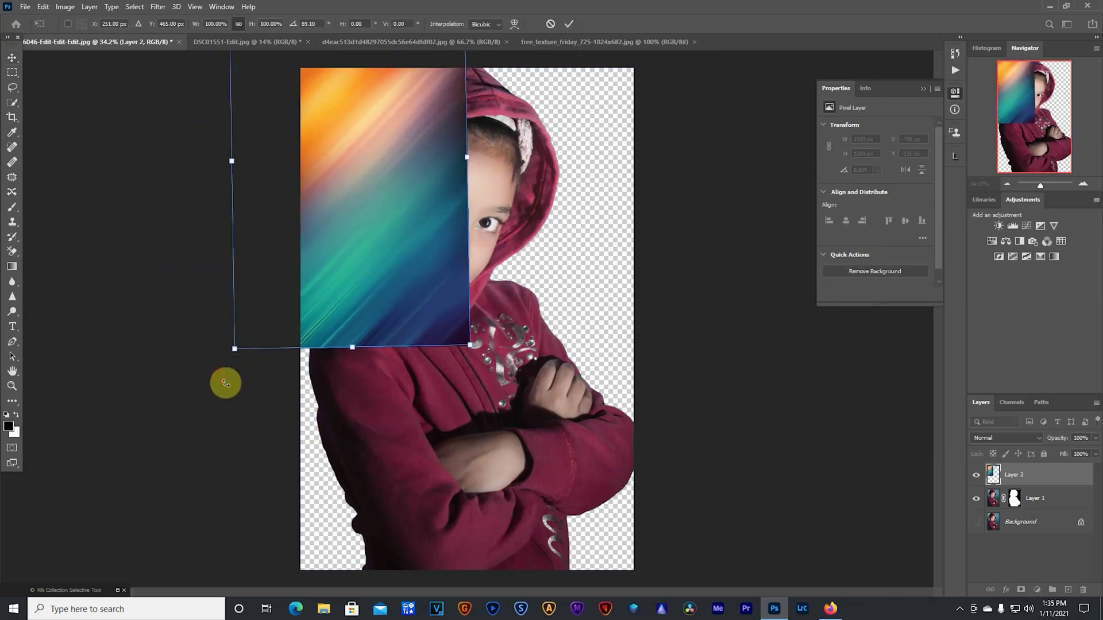
pyautogui.moveTo(471, 346); pyautogui.dragTo(558, 468)
pyautogui.moveTo(470, 261); pyautogui.dragTo(598, 525)
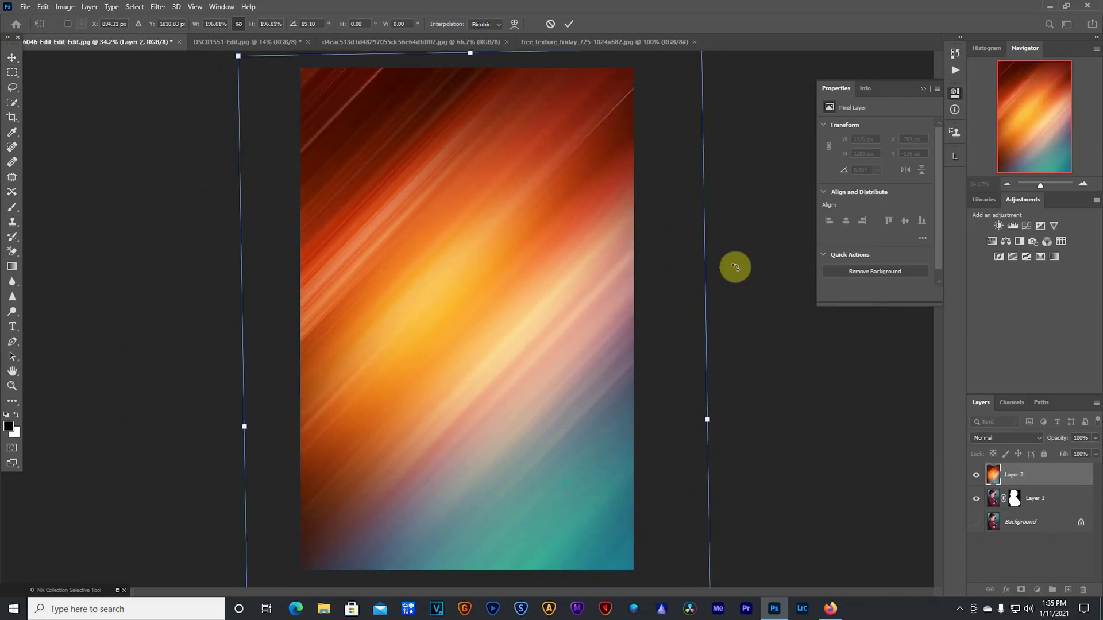
pyautogui.press('Return')
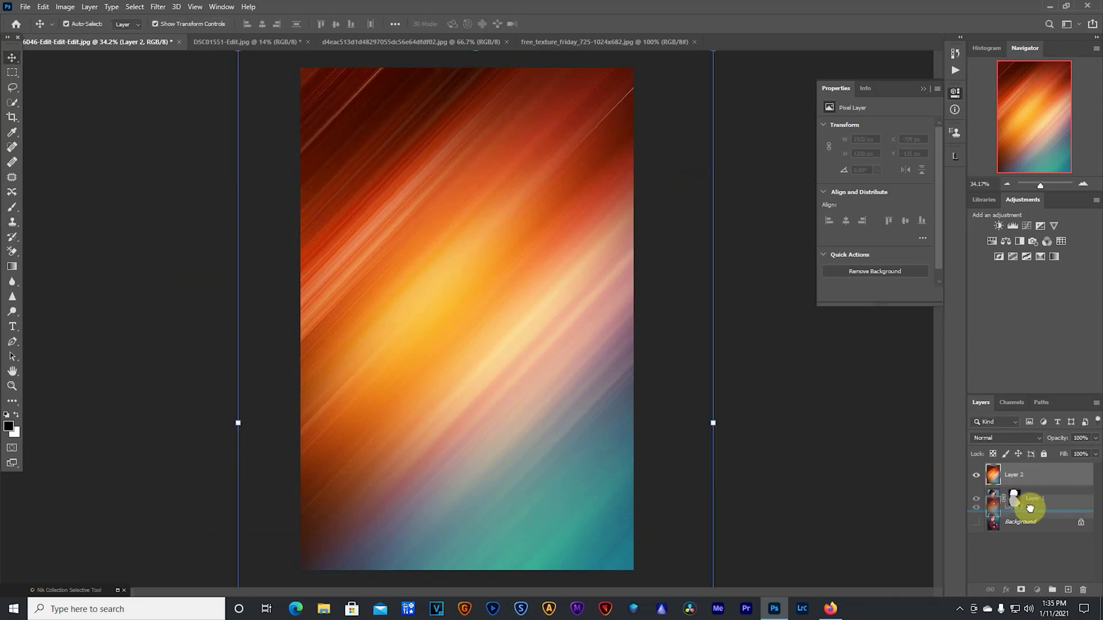
# Step: Move the streak layer beneath the girl cutout layer and deselect all layers
pyautogui.hotkey('ctrl', '[')
pyautogui.click(764, 310)
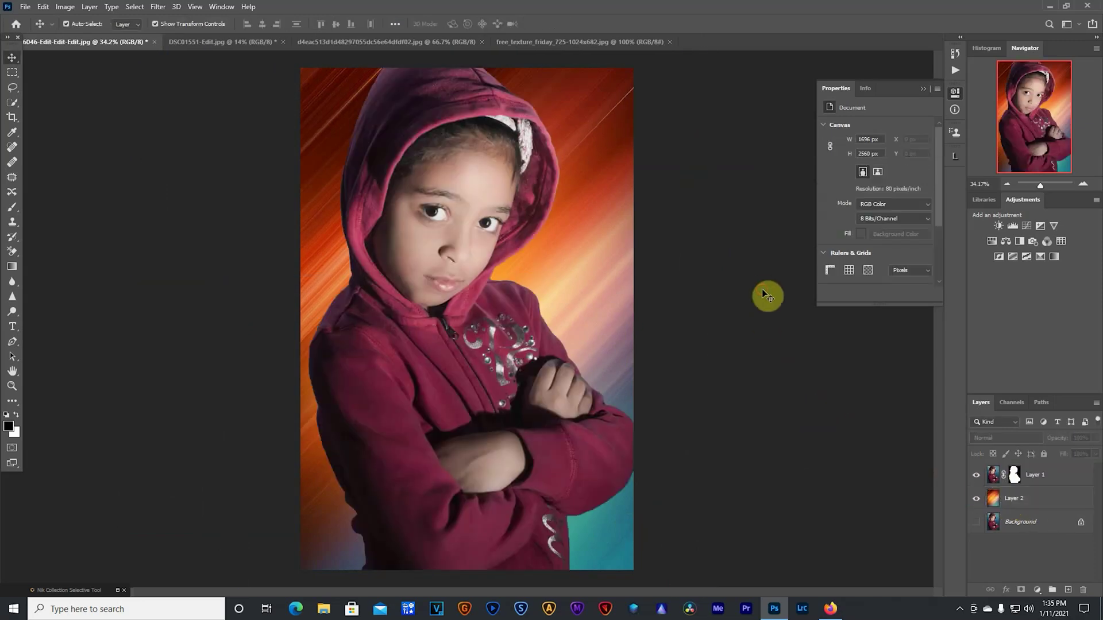
# Step: Examine the cutout edges around the girl's hood and shoulder against the new background
pyautogui.scroll(-3, 660, 350)
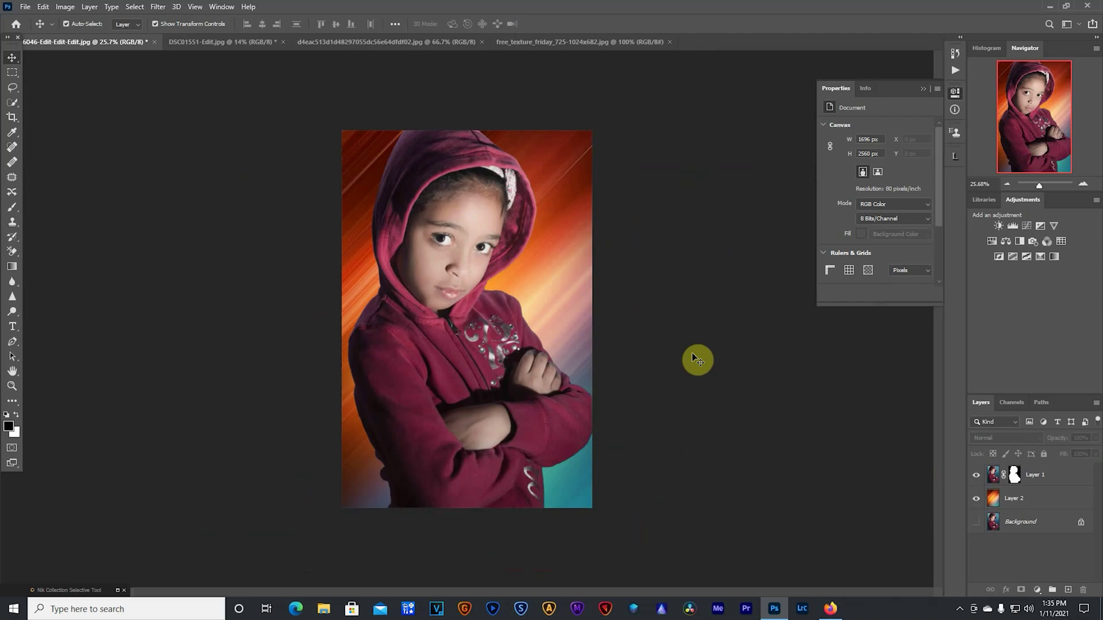
pyautogui.scroll(3, 370, 313)
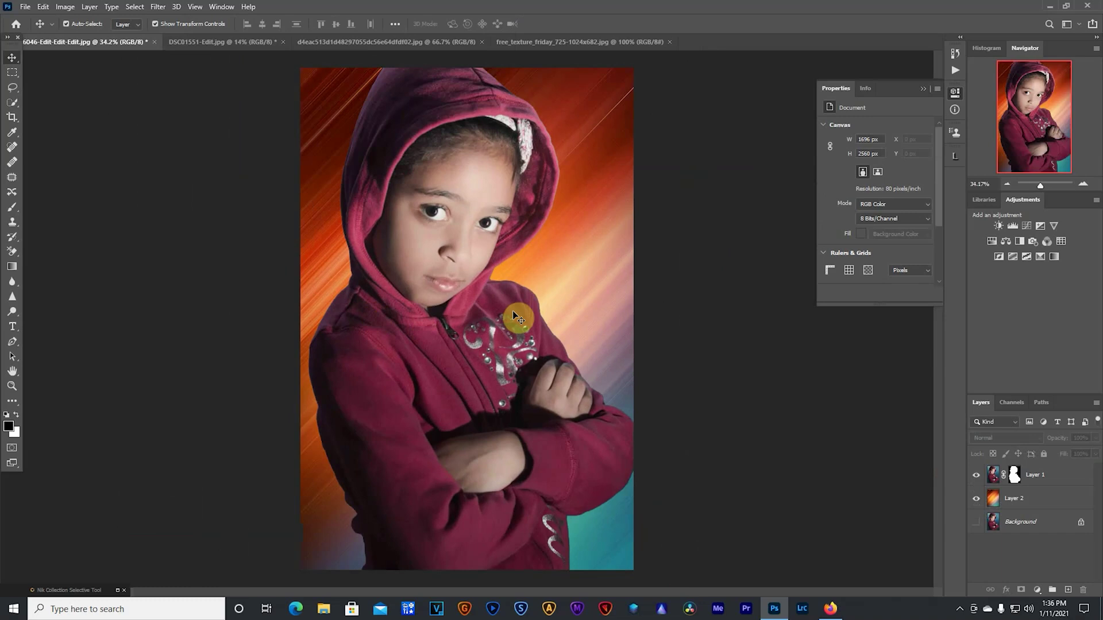
pyautogui.scroll(4, 533, 238)
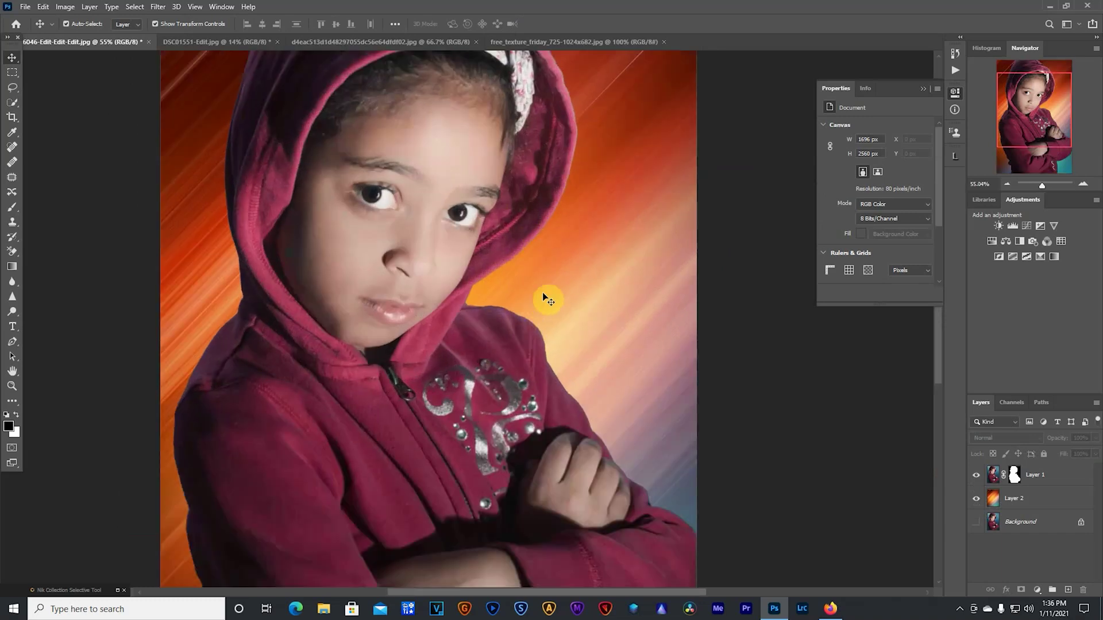
pyautogui.scroll(3, 603, 298)
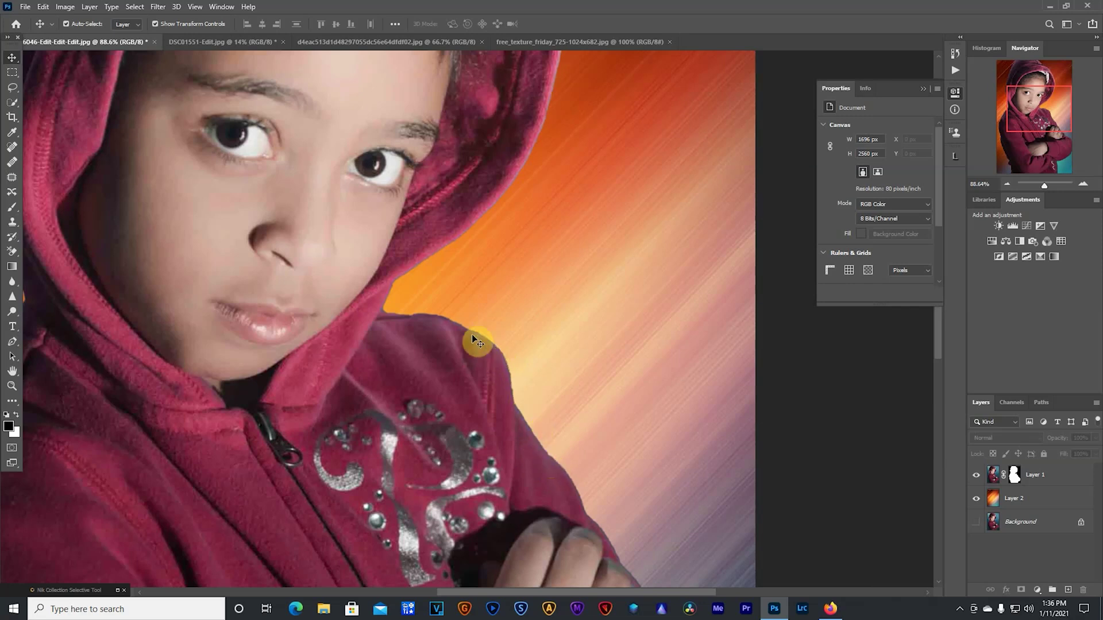
pyautogui.scroll(-2, 356, 303)
pyautogui.scroll(-3, 356, 303)
pyautogui.scroll(1, 536, 360)
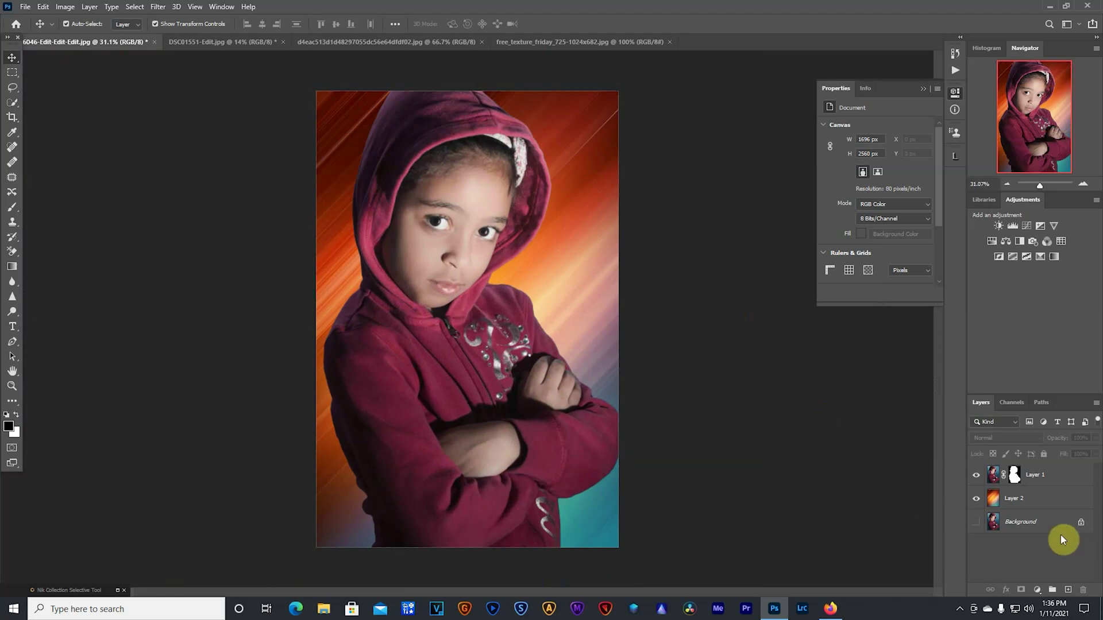
# Step: Switch to the DSC01551-Edit.jpg document and duplicate its Background layer
pyautogui.click(253, 42)
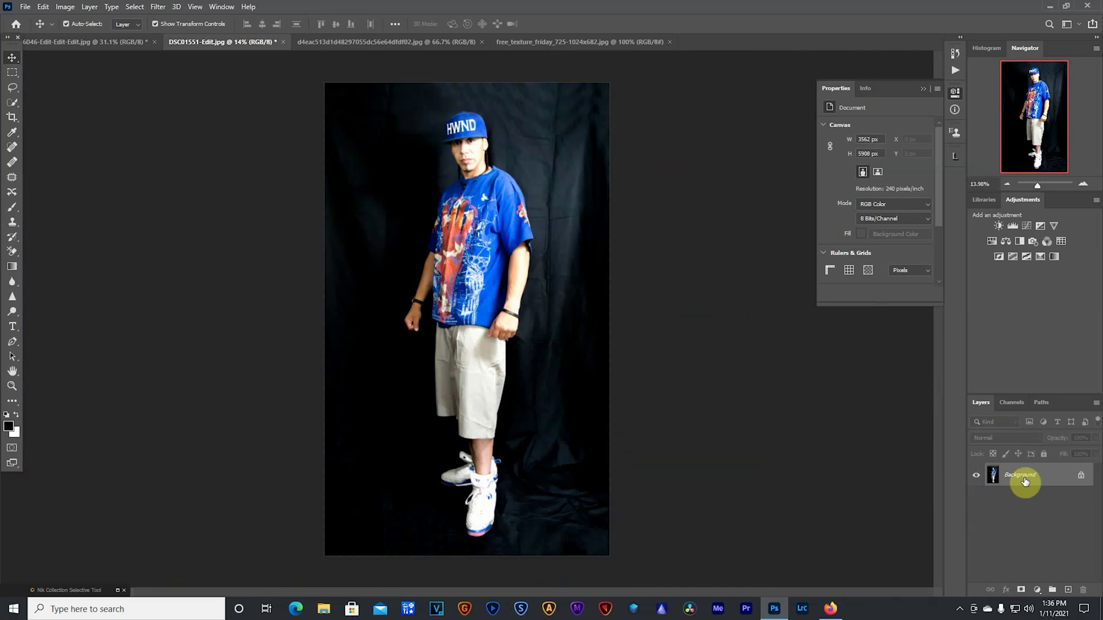
pyautogui.press('j')
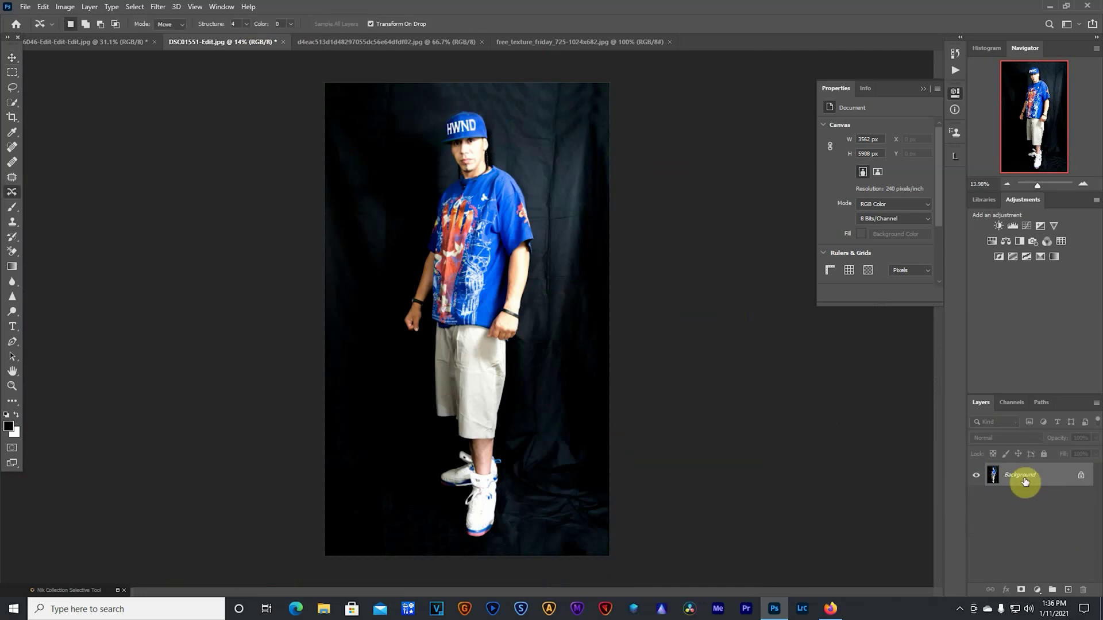
pyautogui.hotkey('ctrl', 'j')
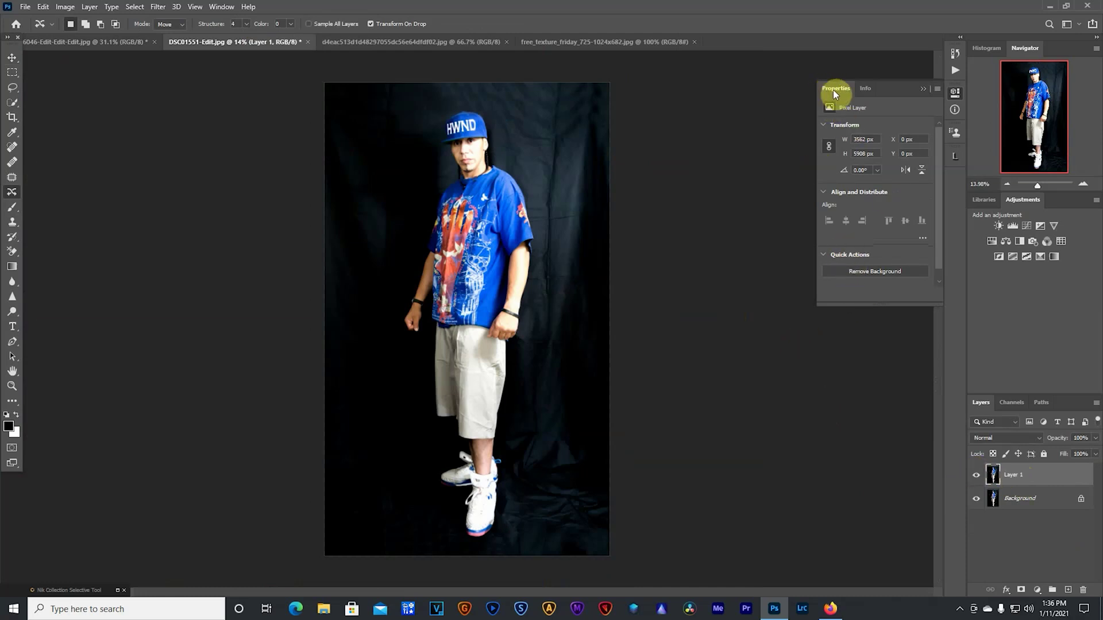
# Step: Remove the background from the duplicated layer of the man, hide the original Background layer, and inspect the cutout around the shoes
pyautogui.click(866, 272)
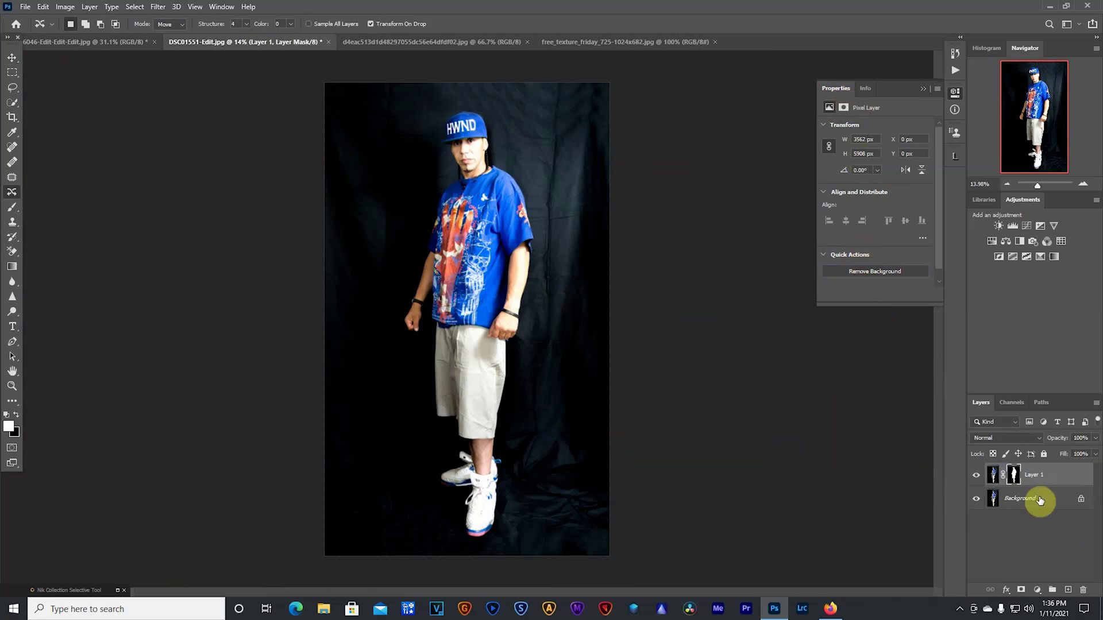
pyautogui.click(975, 499)
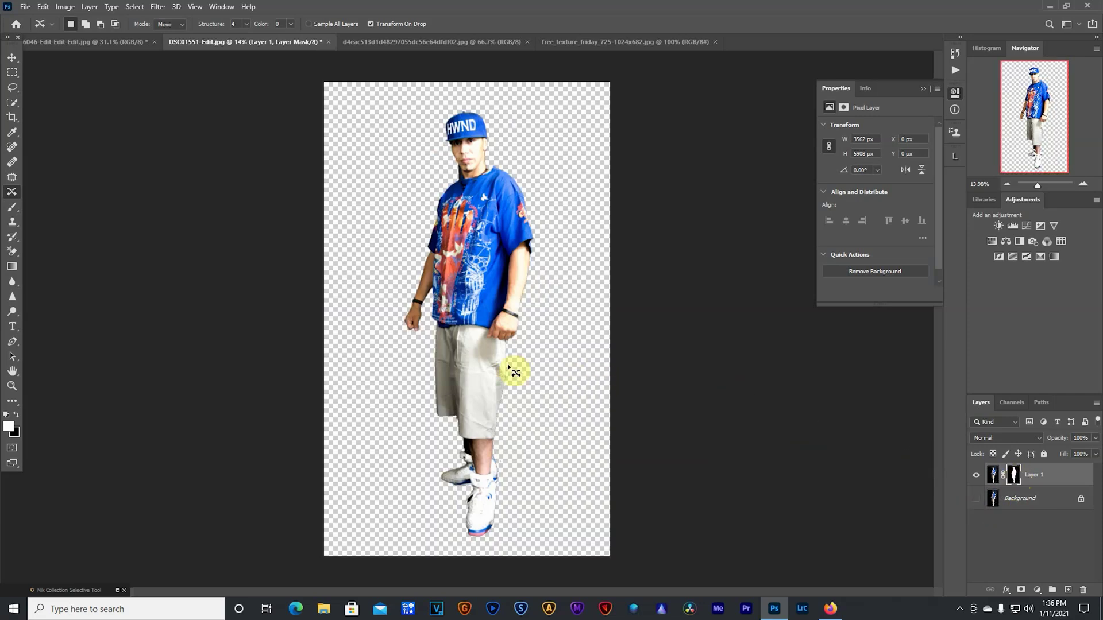
pyautogui.scroll(5, 468, 471)
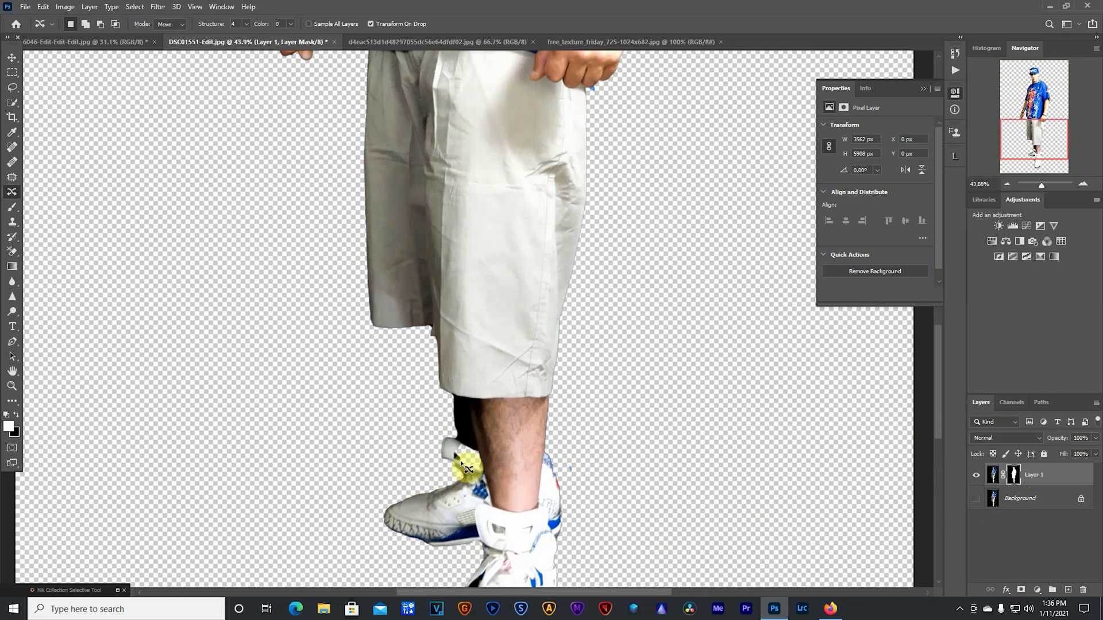
pyautogui.scroll(-5, 466, 460)
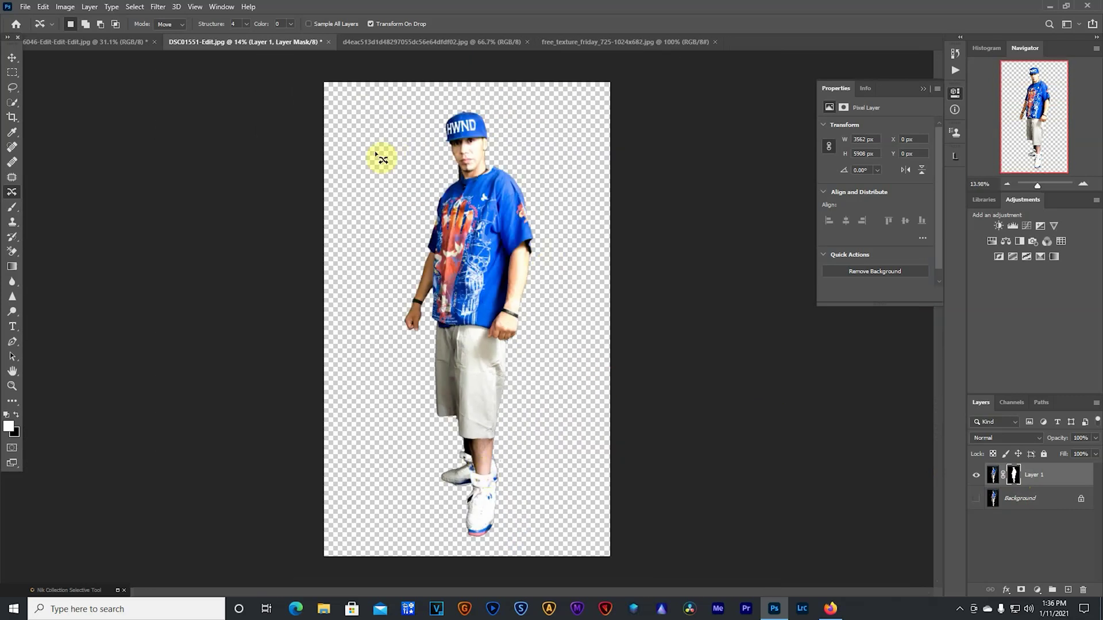
pyautogui.click(158, 8)
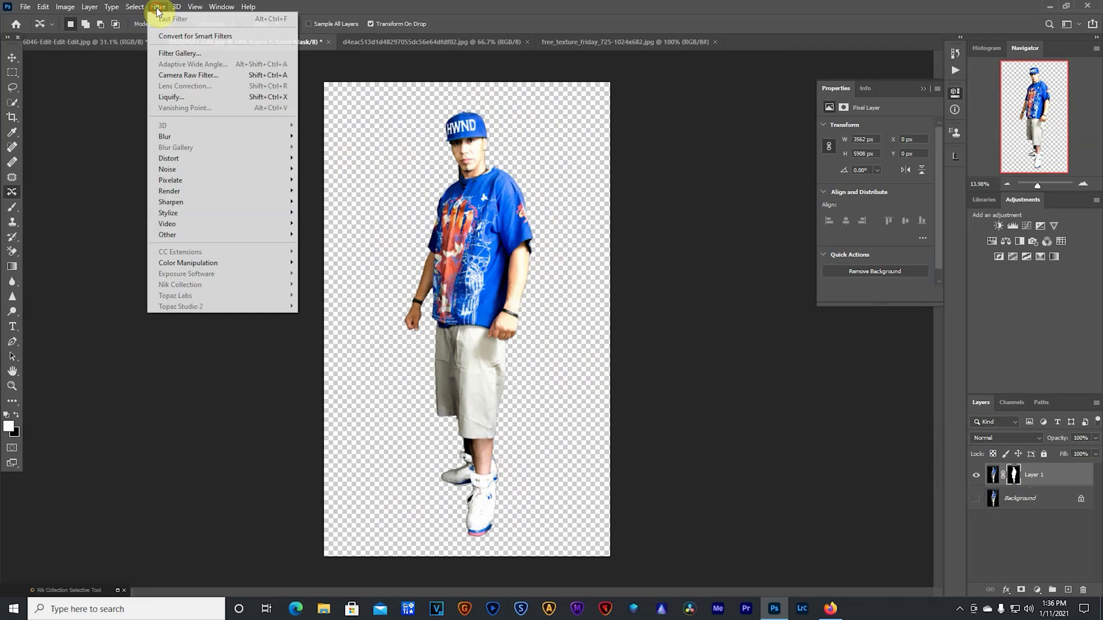
pyautogui.click(117, 124)
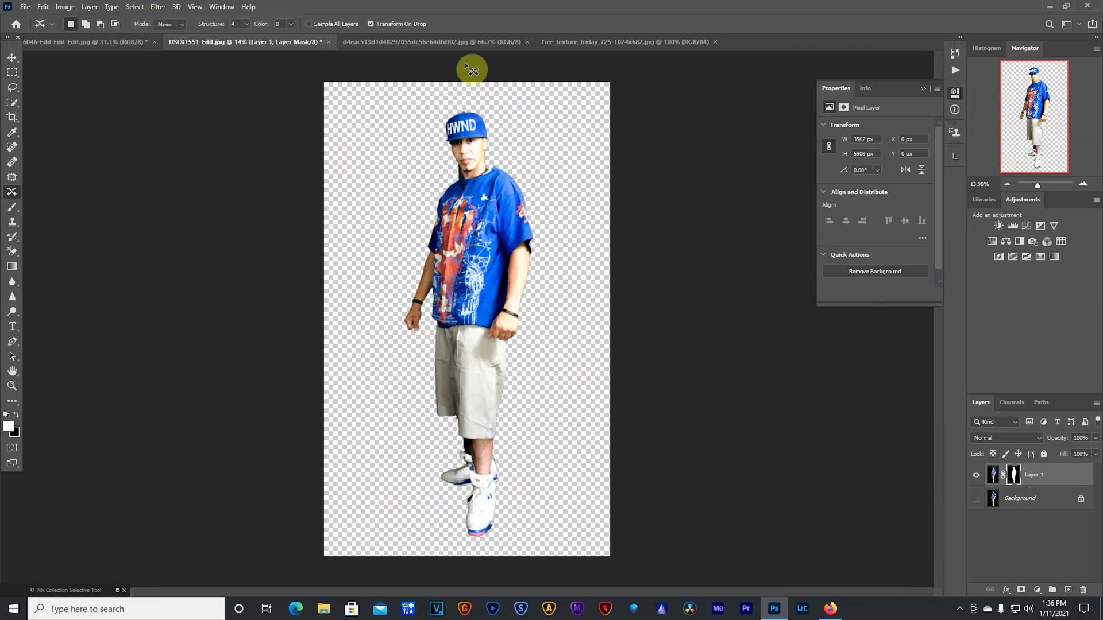
# Step: Switch to the free_texture_friday_725-1024x682.jpg document, activate the Move tool and clear the stray selection
pyautogui.click(578, 41)
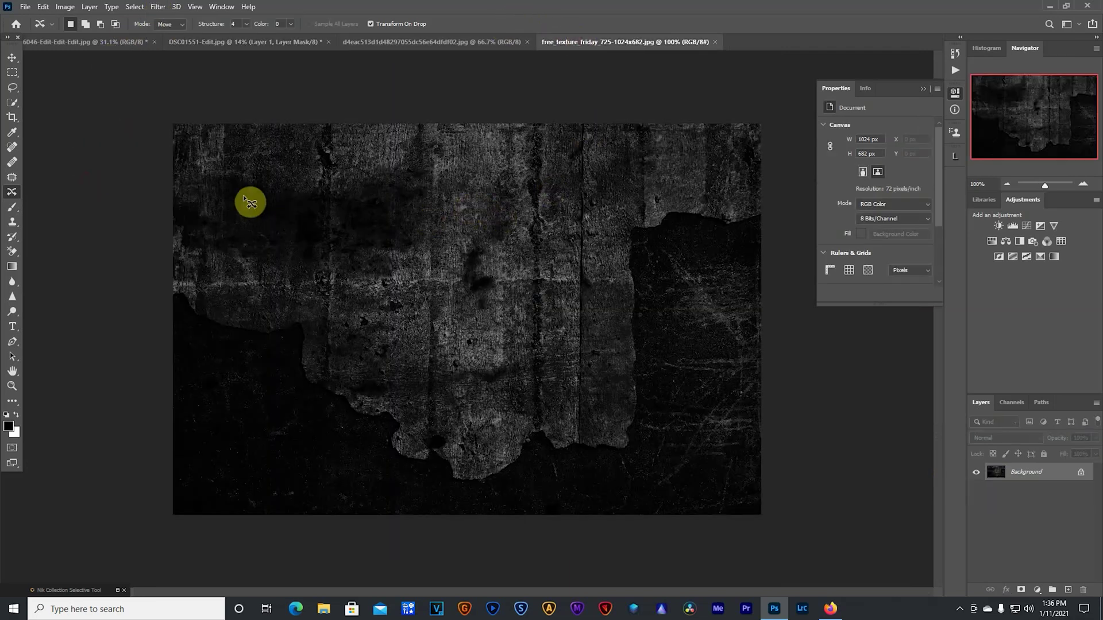
pyautogui.moveTo(246, 201)
pyautogui.mouseDown()
pyautogui.moveTo(189, 78)
pyautogui.moveTo(212, 50)
pyautogui.moveTo(49, 81)
pyautogui.moveTo(15, 61)
pyautogui.mouseUp()
pyautogui.click(14, 60)
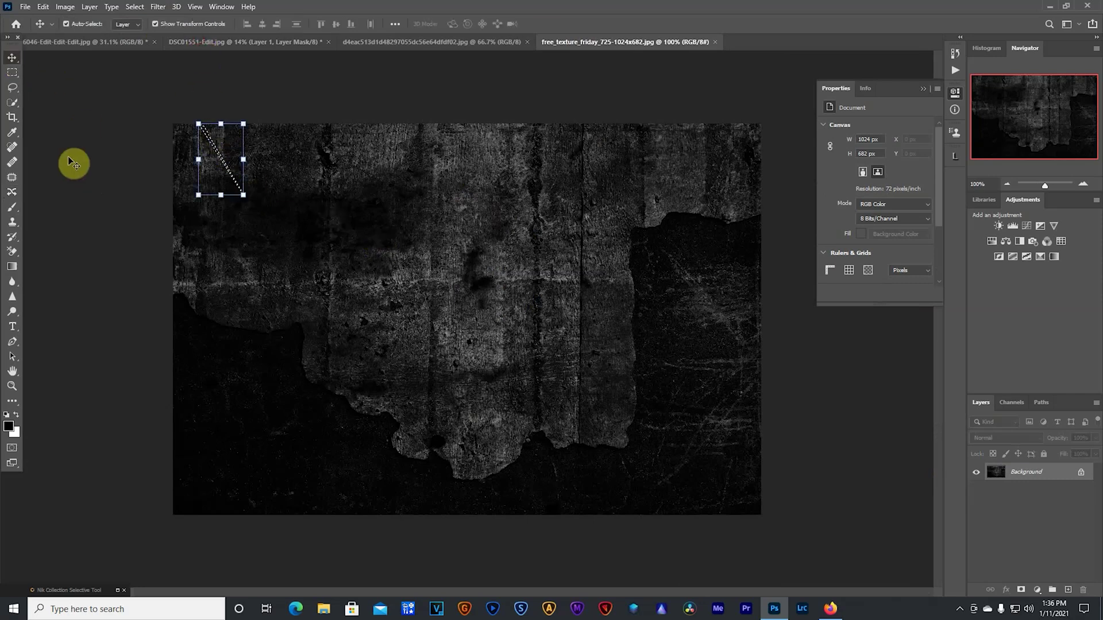
pyautogui.click(153, 7)
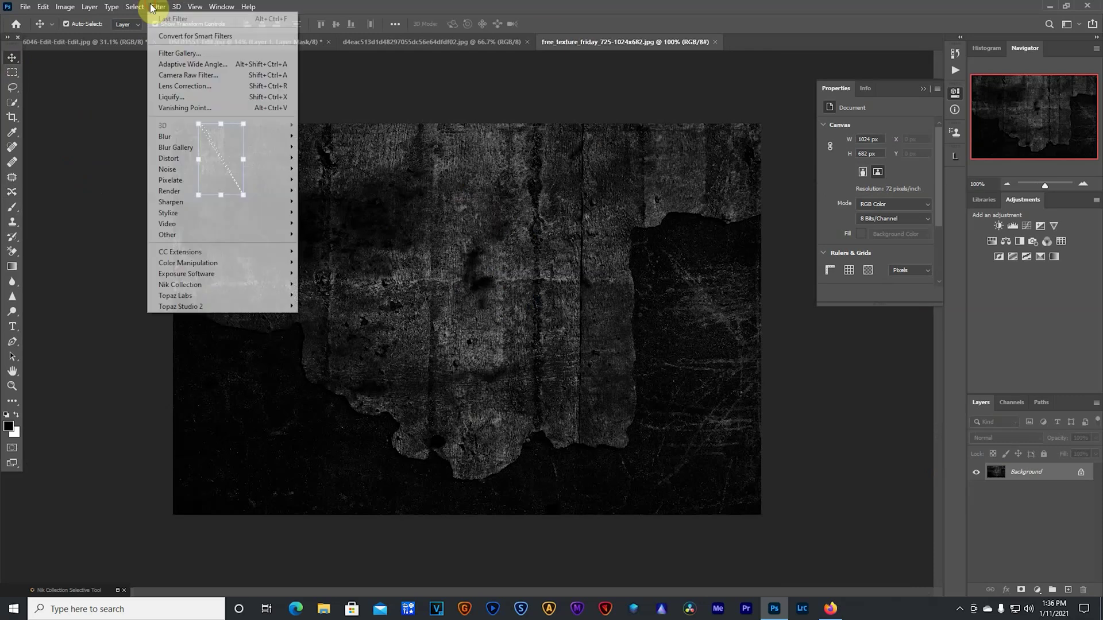
pyautogui.moveTo(136, 7)
pyautogui.click(141, 29)
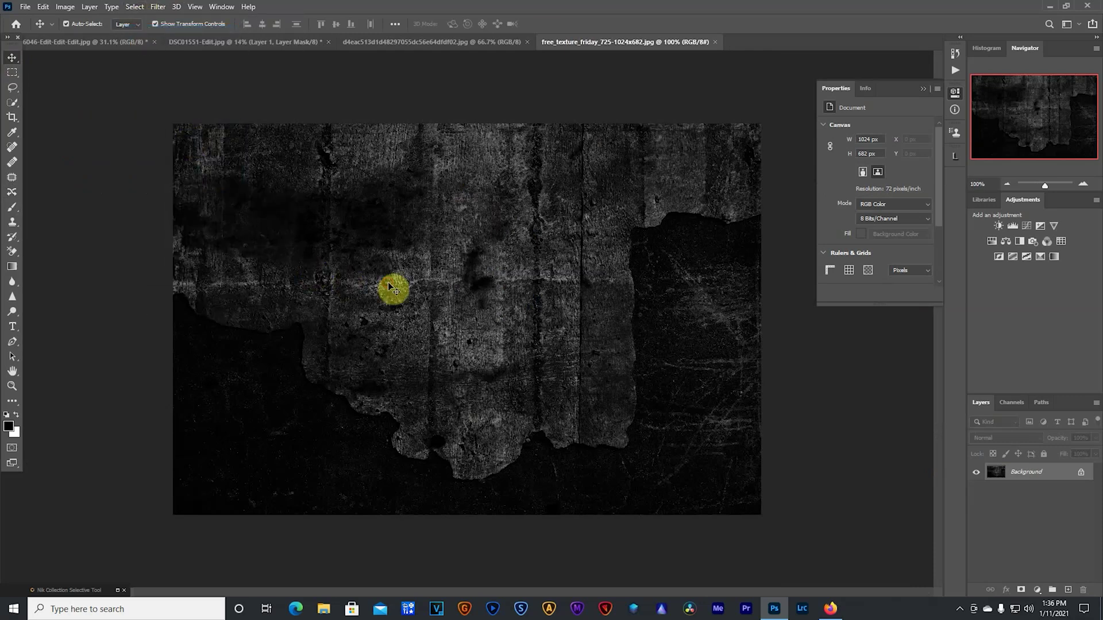
# Step: Copy the dark grunge texture into the DSC01551-Edit.jpg document and scale it up to about 581%
pyautogui.click(397, 44)
pyautogui.moveTo(280, 43); pyautogui.dragTo(697, 591)
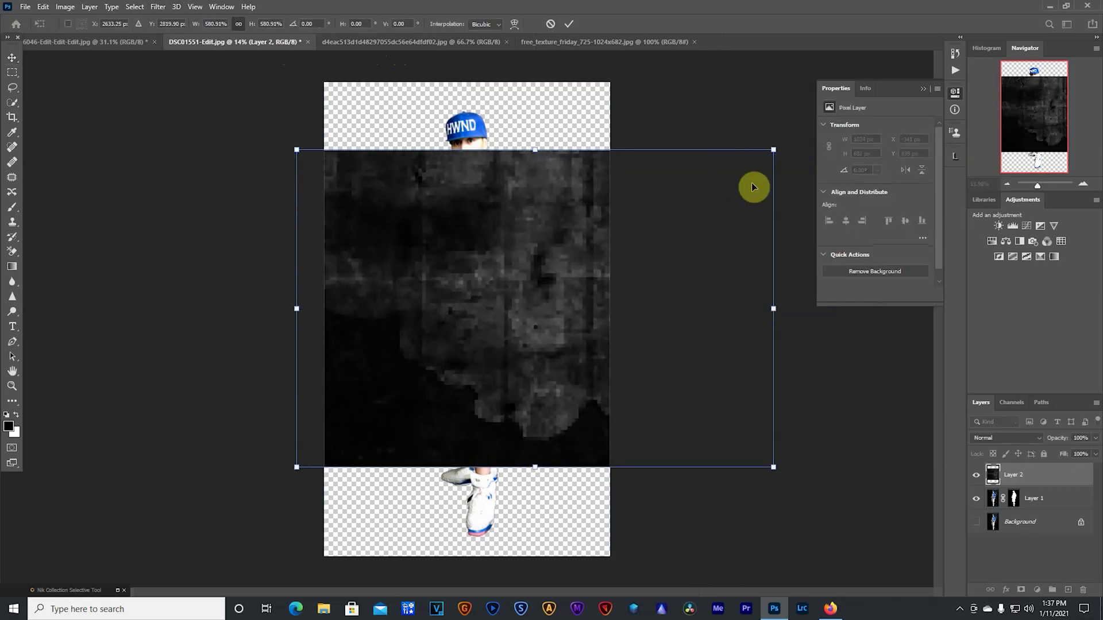
# Step: Rotate the texture about 90° counterclockwise to portrait orientation and center it horizontally over the canvas
pyautogui.moveTo(768, 129); pyautogui.dragTo(362, 34)
pyautogui.moveTo(517, 256); pyautogui.dragTo(459, 265)
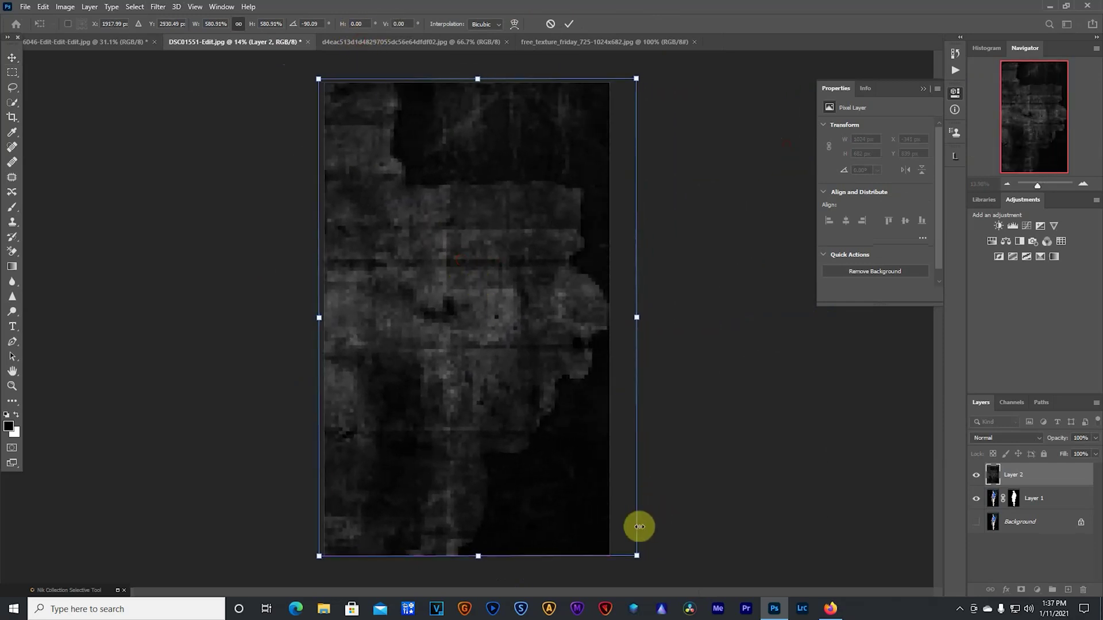
pyautogui.moveTo(545, 417)
pyautogui.mouseDown()
pyautogui.moveTo(522, 421)
pyautogui.moveTo(535, 421)
pyautogui.mouseUp()
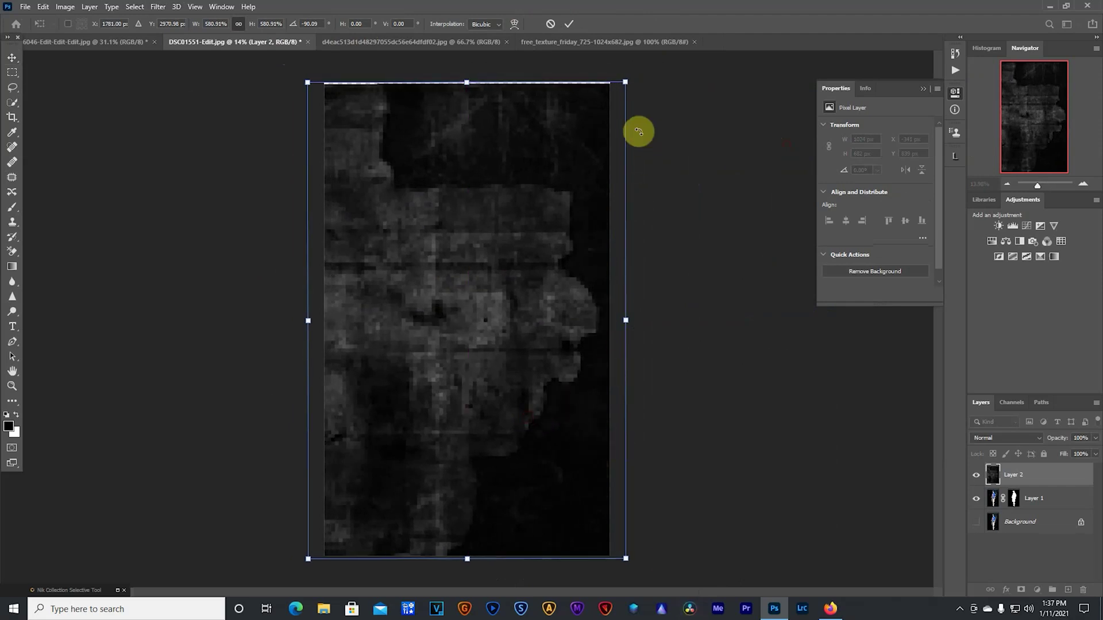
pyautogui.moveTo(555, 168); pyautogui.dragTo(554, 165)
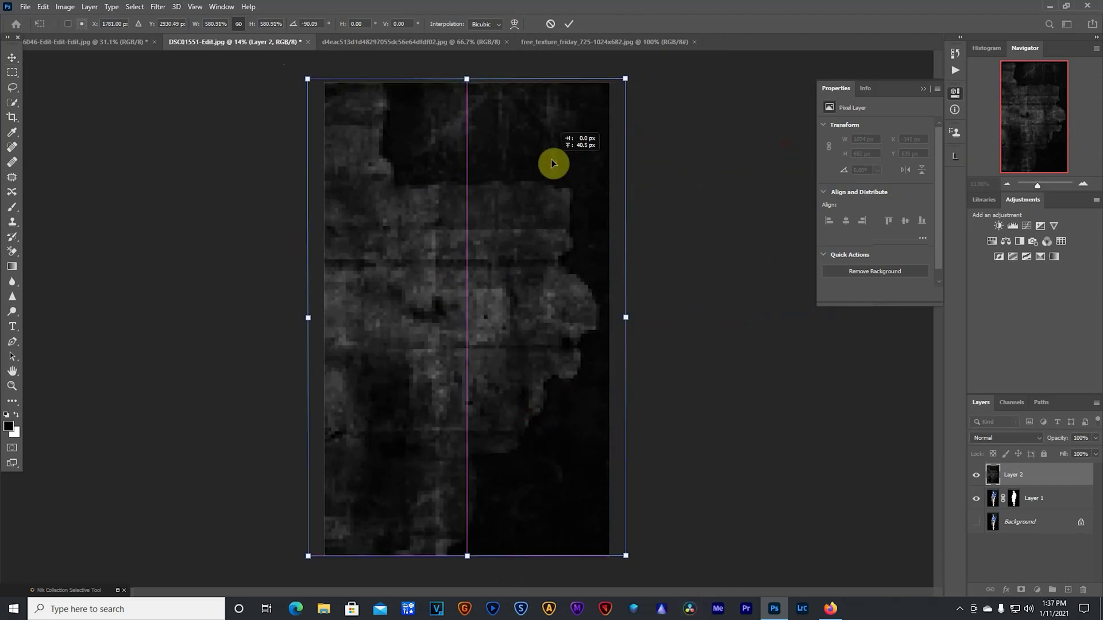
pyautogui.click(565, 25)
# Step: Move the texture layer beneath the man's cutout layer and shift it slightly down to the canvas's top edge
pyautogui.moveTo(1003, 475); pyautogui.dragTo(1013, 512)
pyautogui.moveTo(583, 525); pyautogui.dragTo(601, 534)
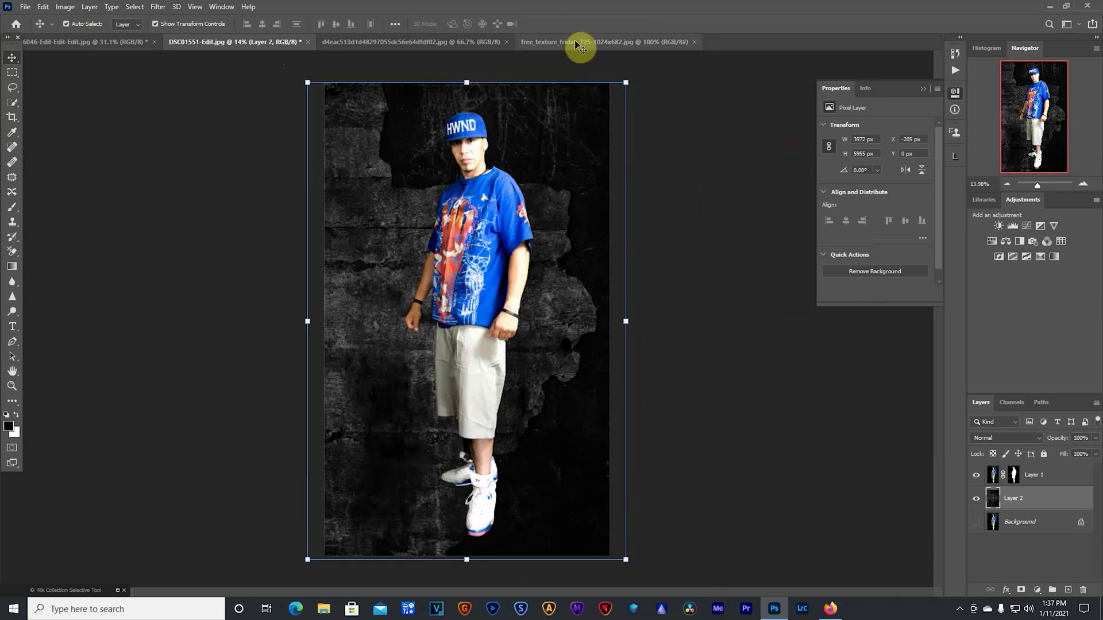
pyautogui.click(811, 357)
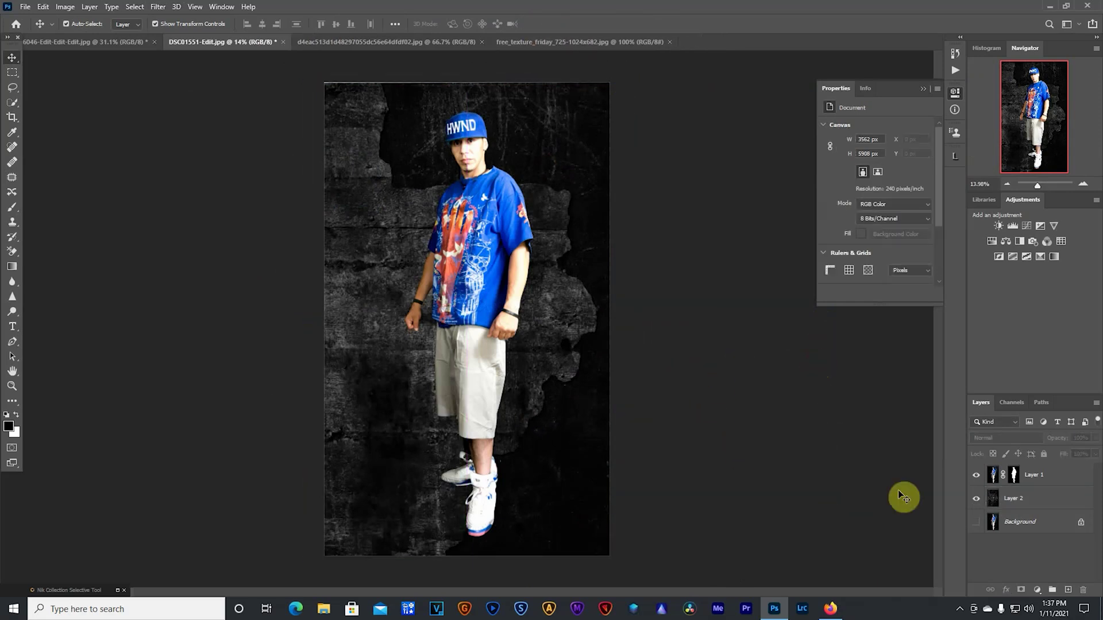
# Step: Enlarge the texture layer to about 102% around its center so it extends past every canvas edge
pyautogui.click(1013, 504)
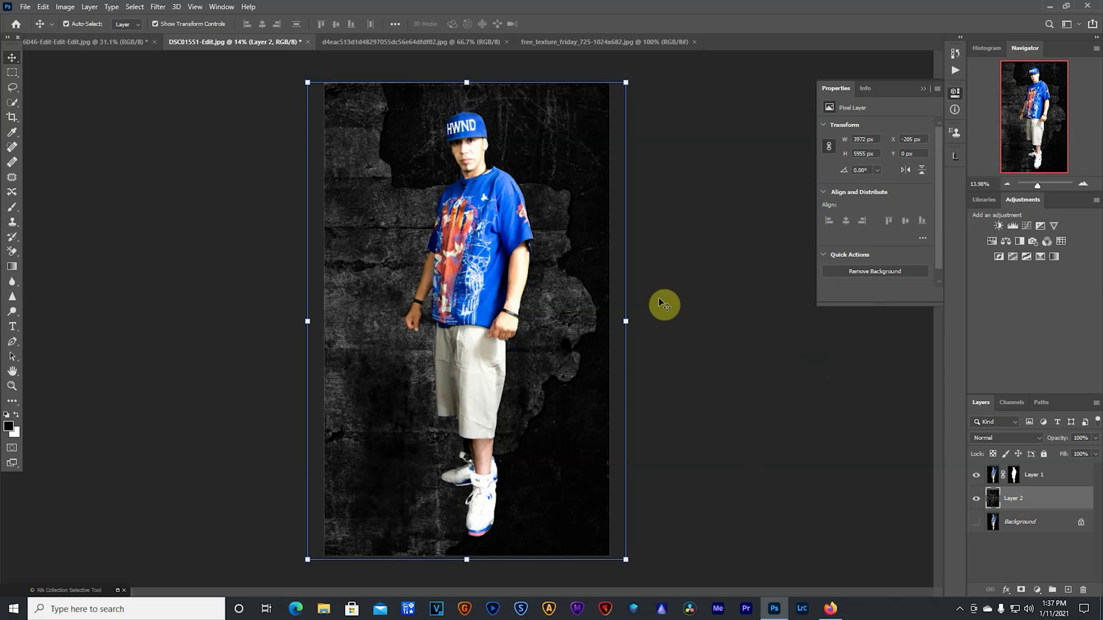
pyautogui.moveTo(626, 83); pyautogui.dragTo(629, 78)
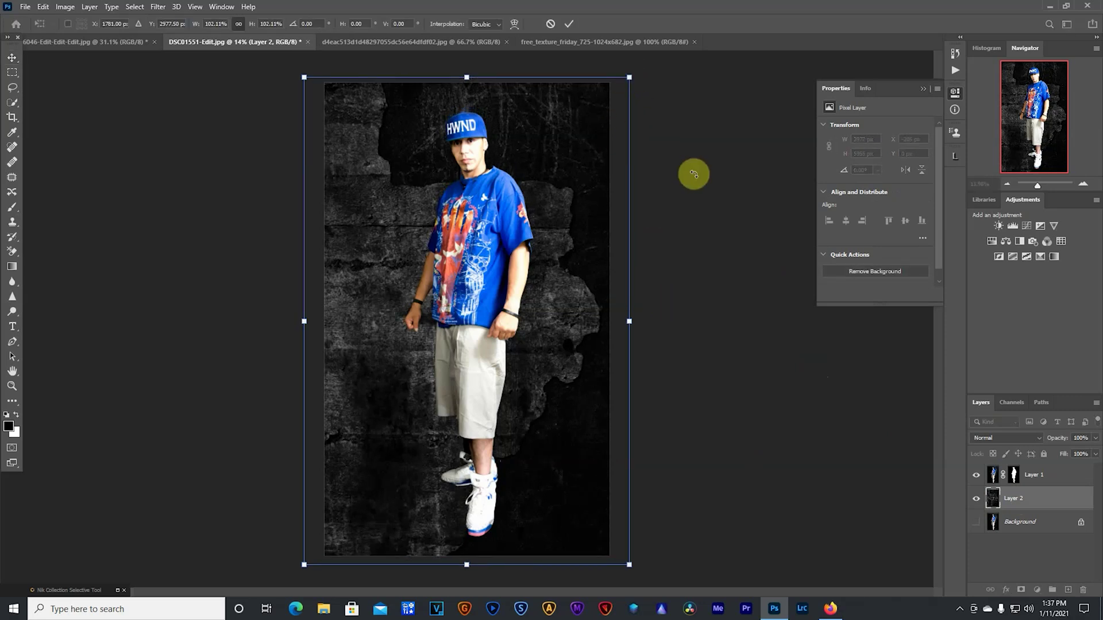
pyautogui.click(569, 23)
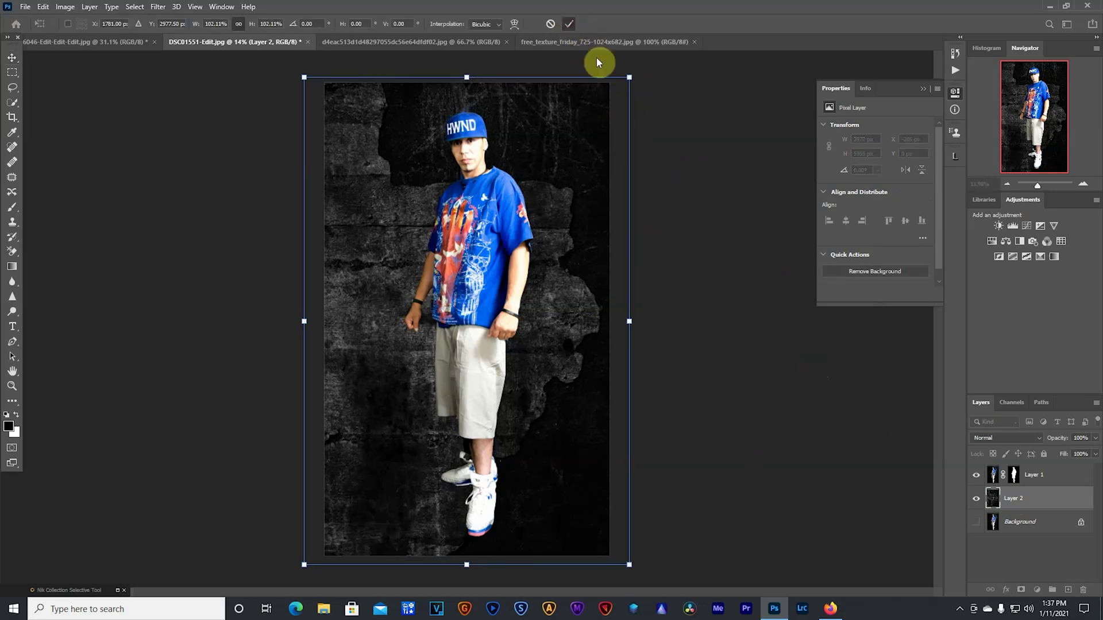
pyautogui.click(708, 284)
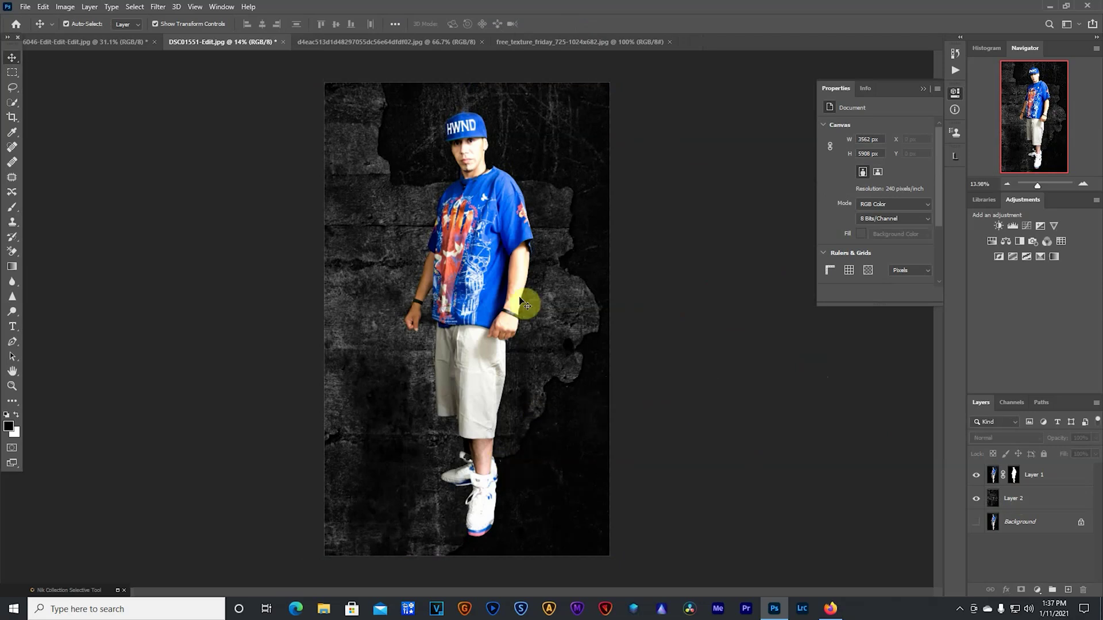
# Step: Examine the man's cutout edges around the shirt and cap, and compare the finished composites of the girl and the man
pyautogui.keyDown('alt'); pyautogui.scroll(5, 503, 173); pyautogui.keyUp('alt')
pyautogui.keyDown('alt'); pyautogui.scroll(2, 503, 174); pyautogui.keyUp('alt')
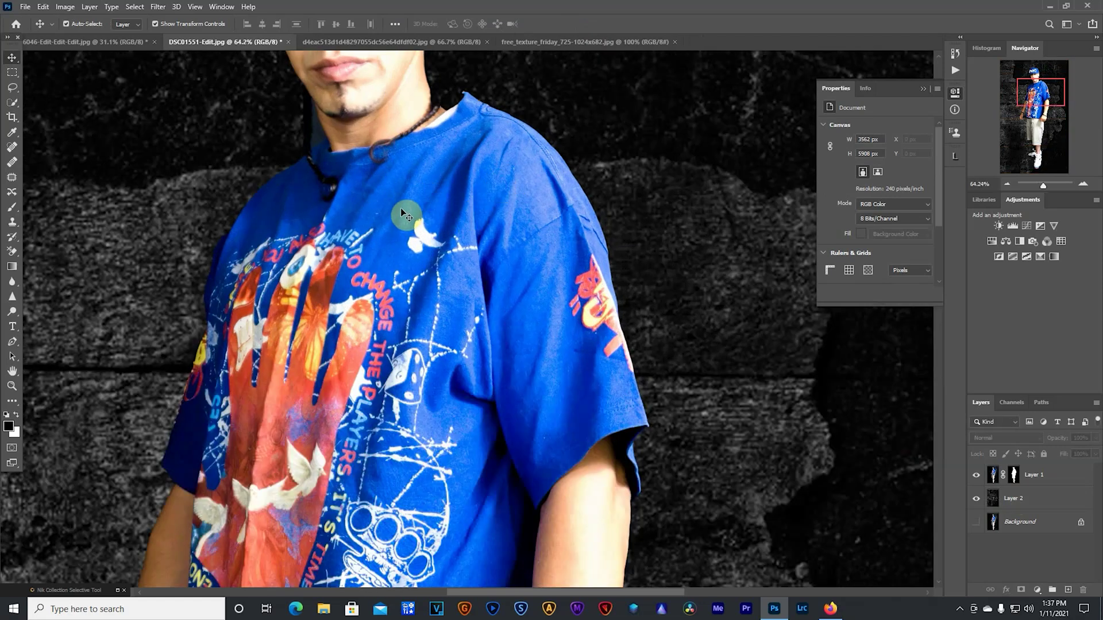
pyautogui.moveTo(417, 185); pyautogui.dragTo(477, 412)
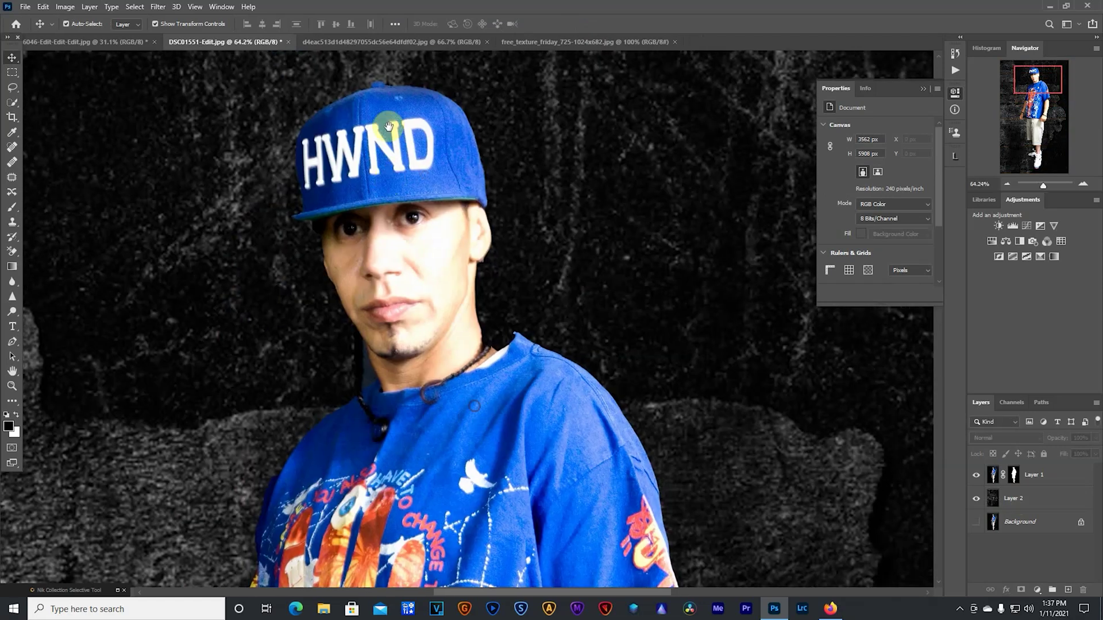
pyautogui.keyDown('alt'); pyautogui.scroll(-7, 419, 329); pyautogui.keyUp('alt')
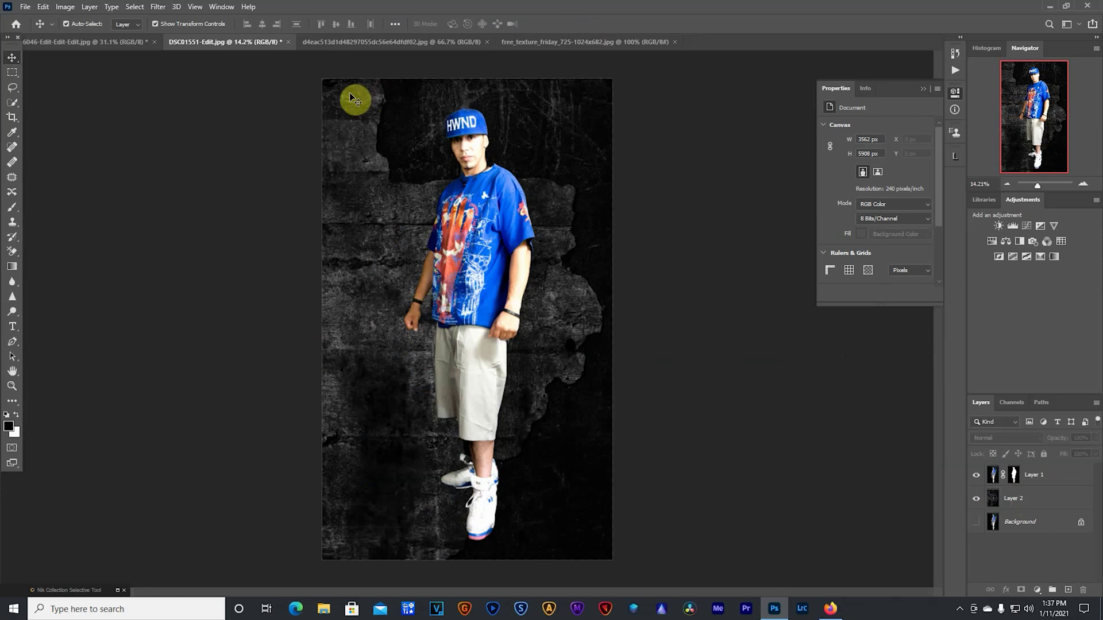
pyautogui.click(122, 41)
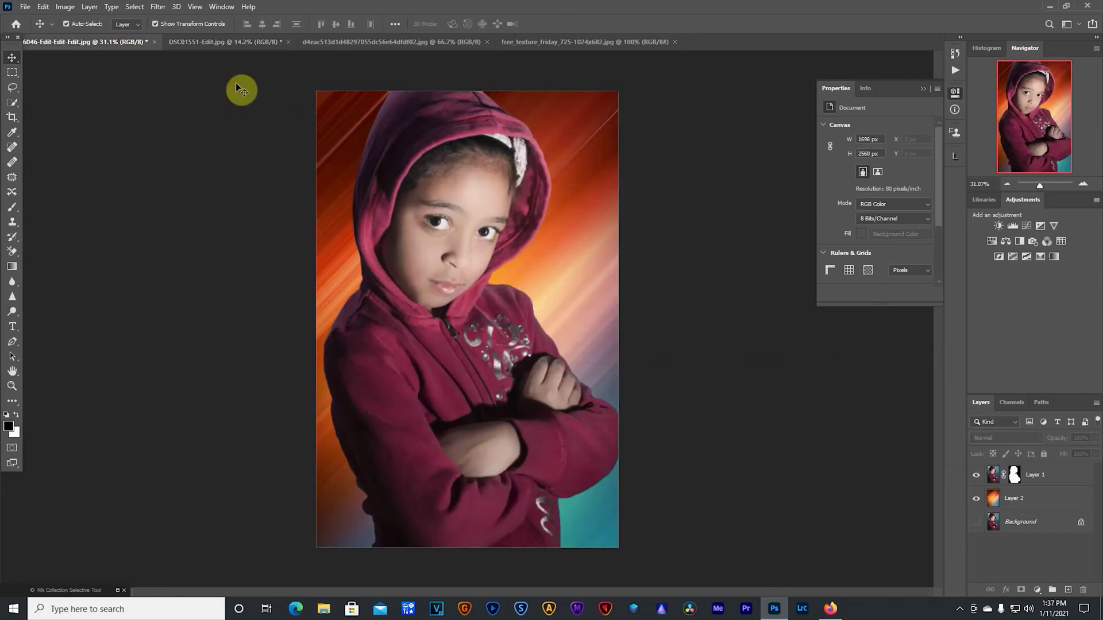
pyautogui.click(222, 41)
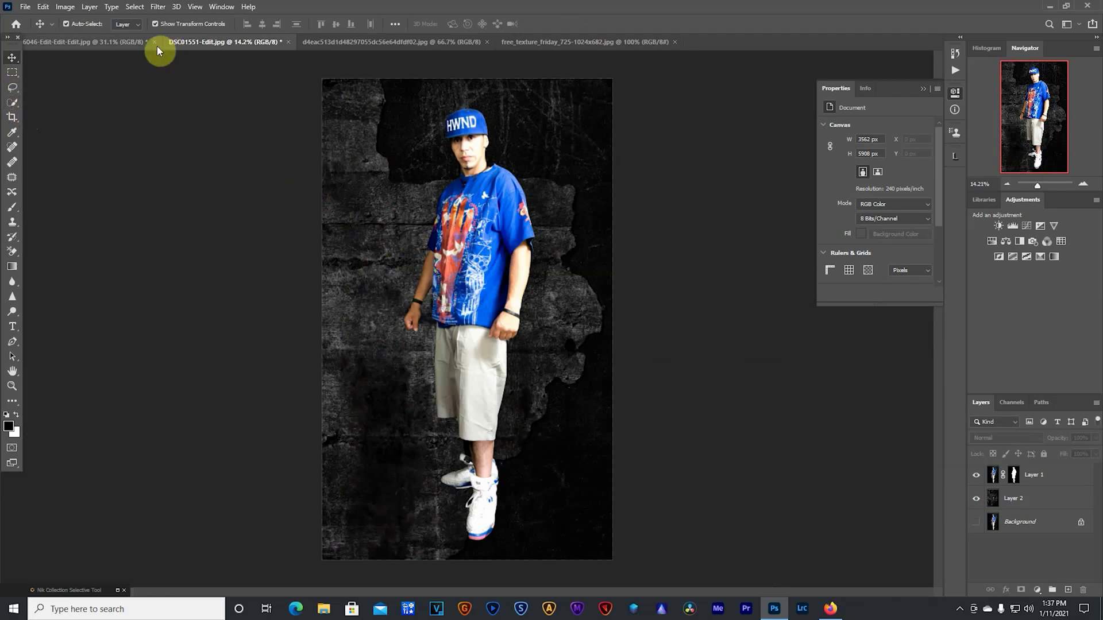
pyautogui.click(111, 41)
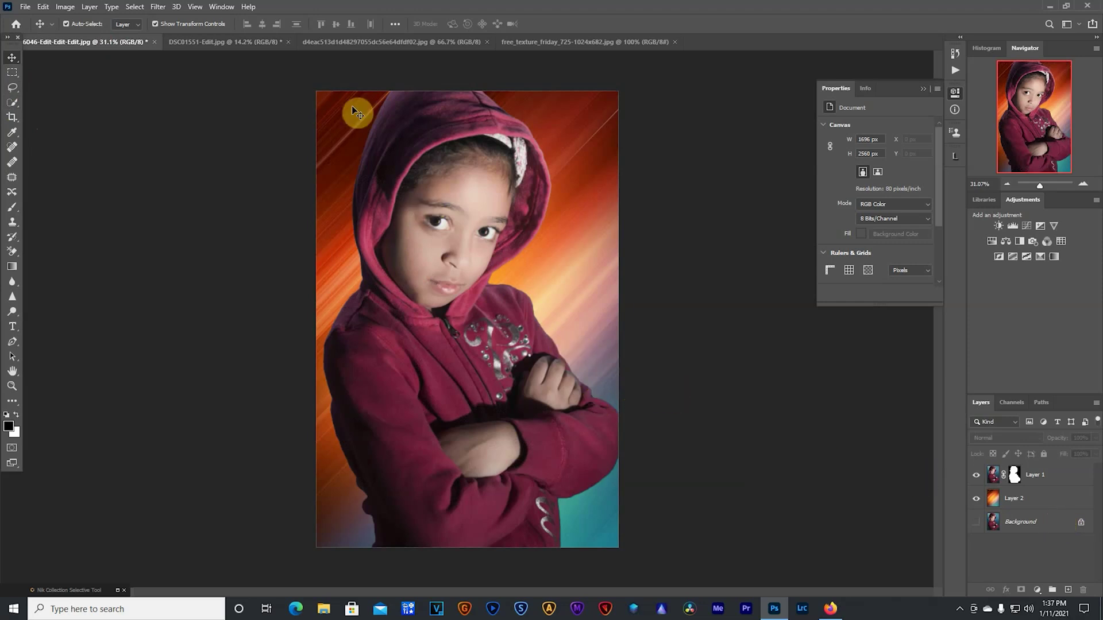
pyautogui.click(222, 41)
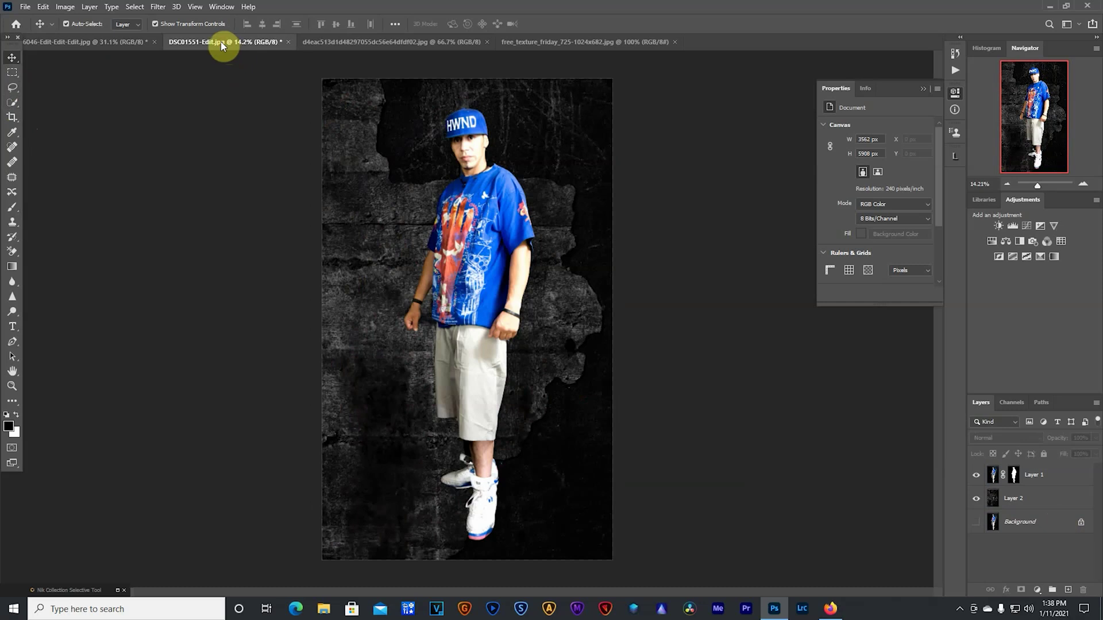